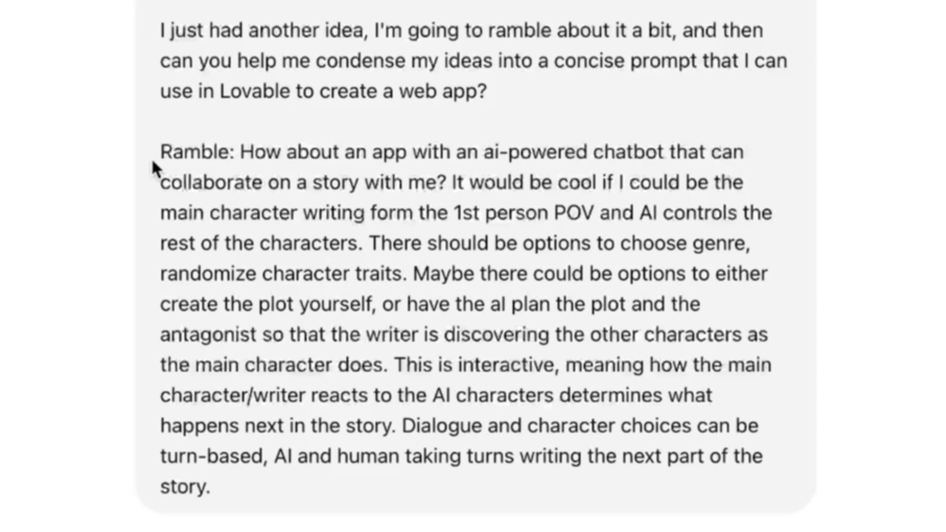
Read the rambled story-app idea and the condensed Collaborative Storyteller AI prompt that ChatGPT wrote from it.
{"action": "left_click_drag", "start_coordinate": [159, 153], "coordinate": [216, 409]}
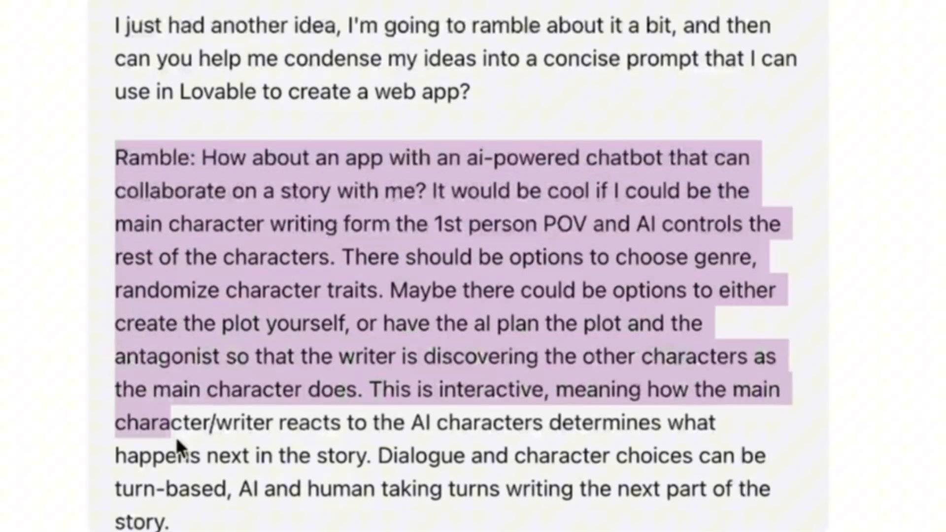
{"action": "left_click_drag", "start_coordinate": [177, 442], "coordinate": [186, 523]}
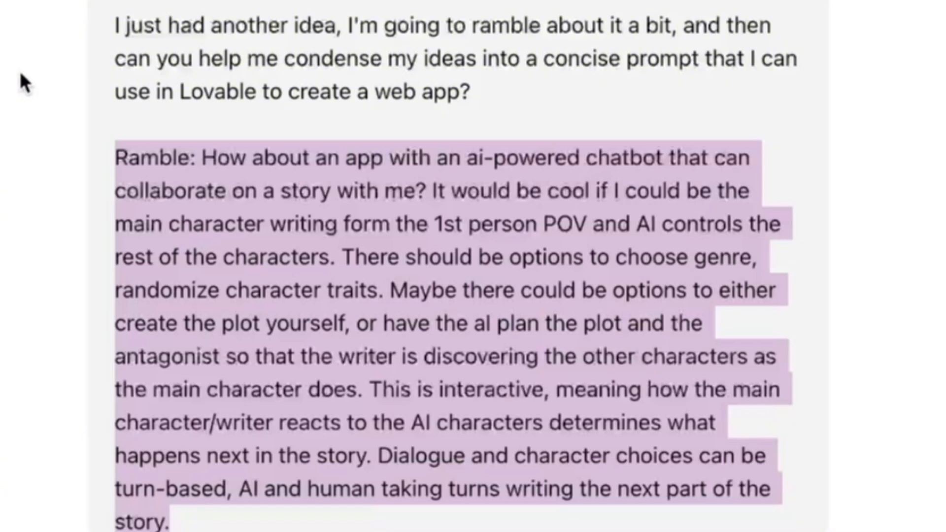
{"action": "left_click", "coordinate": [84, 68]}
{"action": "left_click_drag", "start_coordinate": [112, 61], "coordinate": [478, 96]}
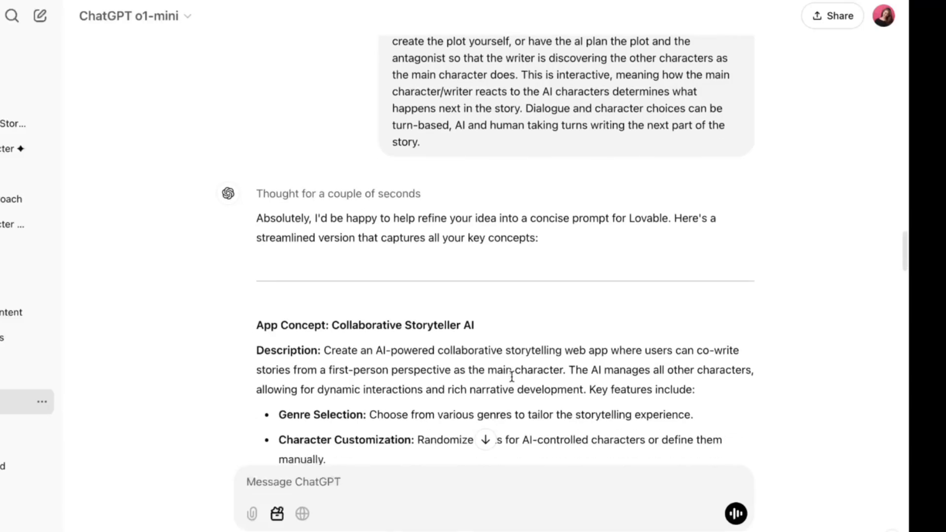
{"action": "scroll", "coordinate": [510, 376], "scroll_direction": "down", "scroll_amount": 3}
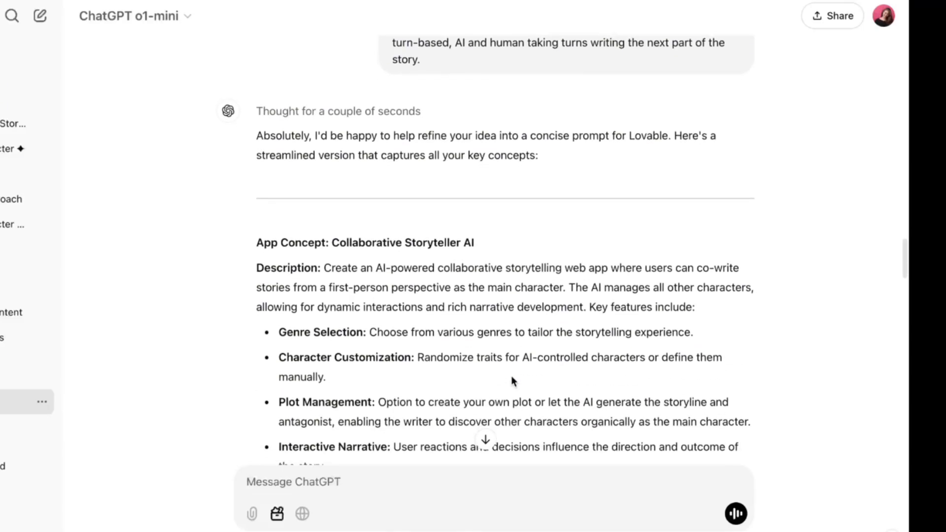
{"action": "scroll", "coordinate": [511, 376], "scroll_direction": "down", "scroll_amount": 4}
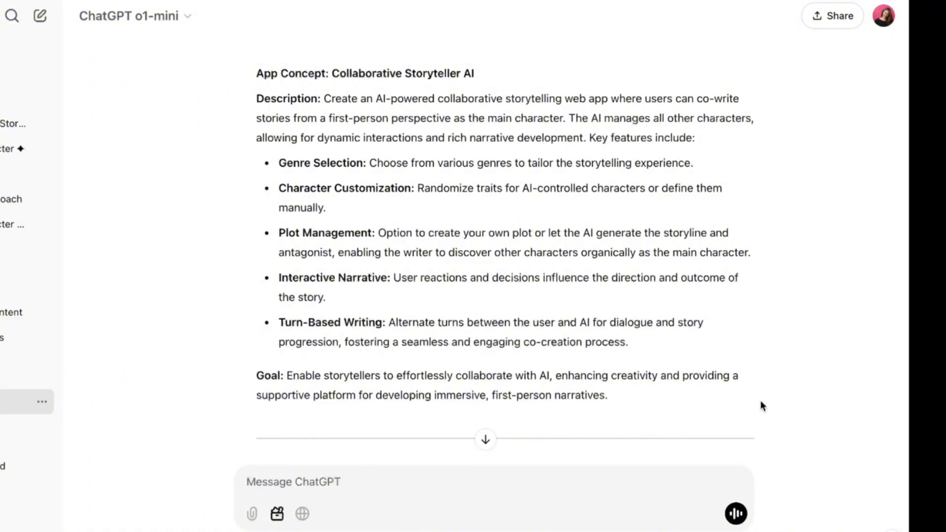
{"action": "scroll", "coordinate": [760, 401], "scroll_direction": "down", "scroll_amount": 2}
{"action": "scroll", "coordinate": [760, 405], "scroll_direction": "down", "scroll_amount": 12}
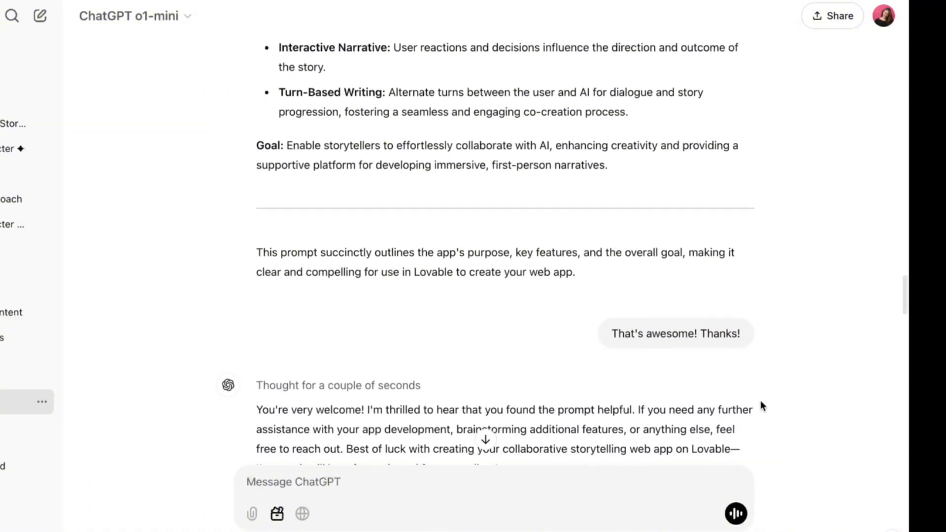
Review the rewrite request about the character's flaw and motivation, and copy ChatGPT's revised Collaborative Storyteller AI prompt.
{"action": "left_click_drag", "start_coordinate": [392, 78], "coordinate": [634, 139]}
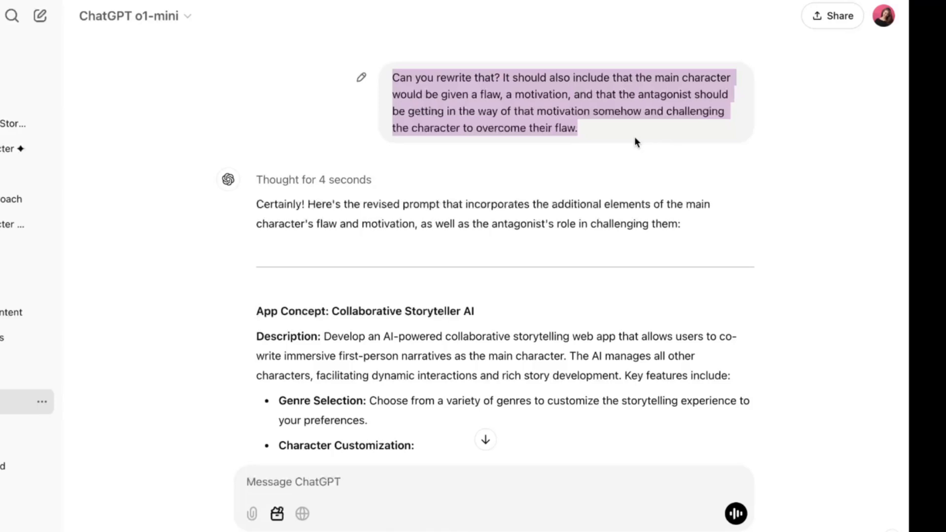
{"action": "scroll", "coordinate": [710, 258], "scroll_direction": "down", "scroll_amount": 6}
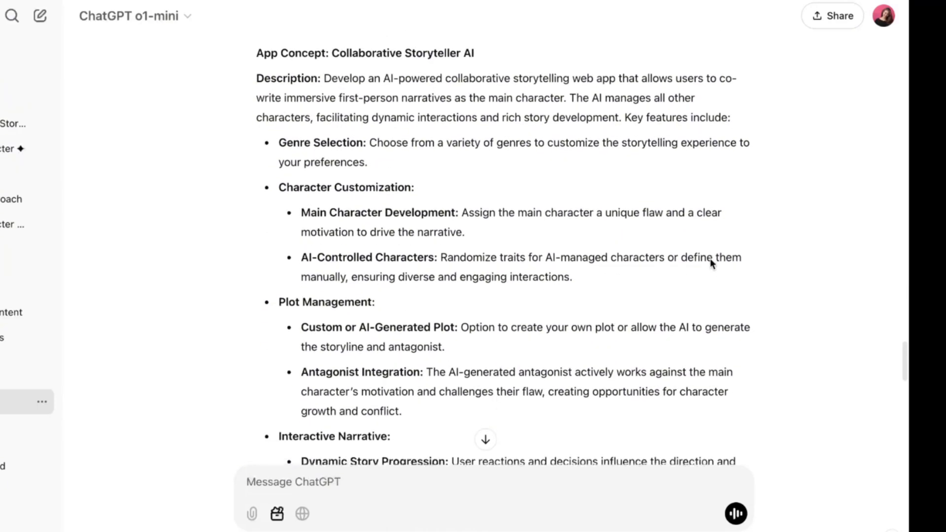
{"action": "scroll", "coordinate": [710, 258], "scroll_direction": "down", "scroll_amount": 7}
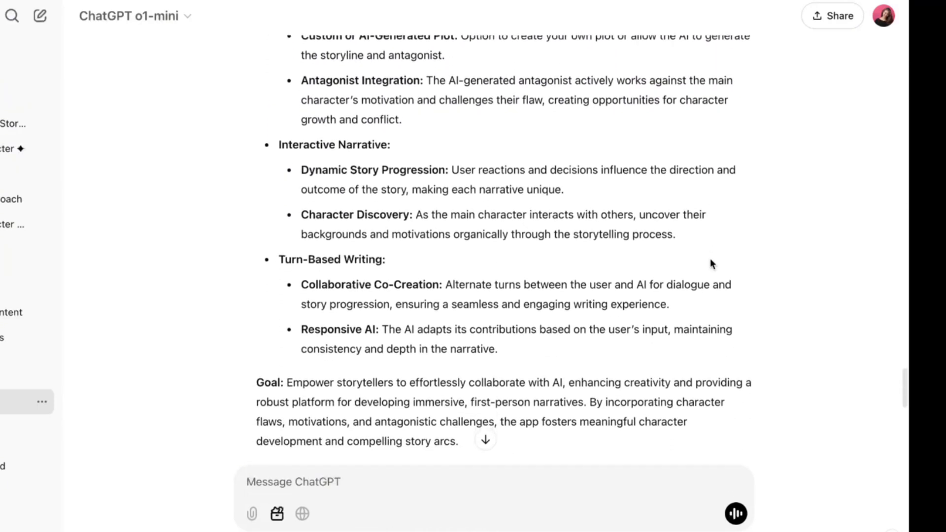
{"action": "scroll", "coordinate": [711, 259], "scroll_direction": "down", "scroll_amount": 2}
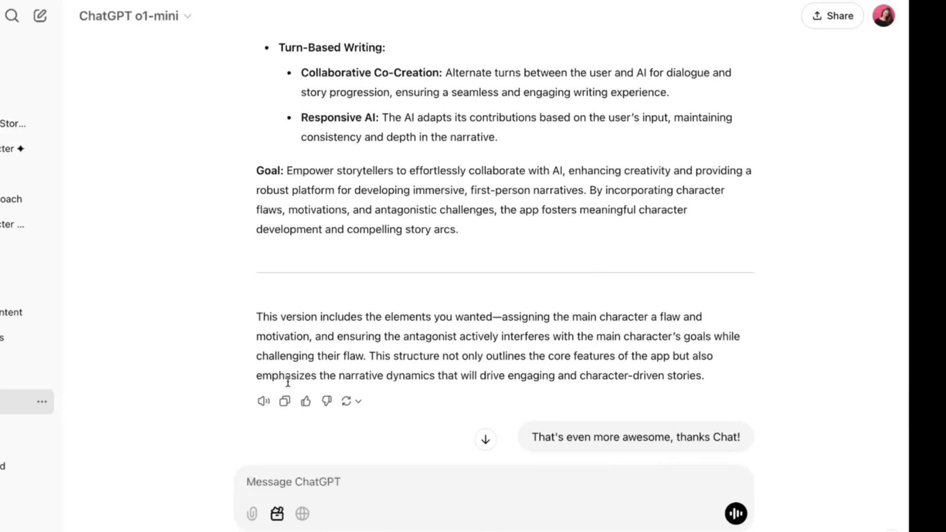
{"action": "left_click", "coordinate": [285, 402]}
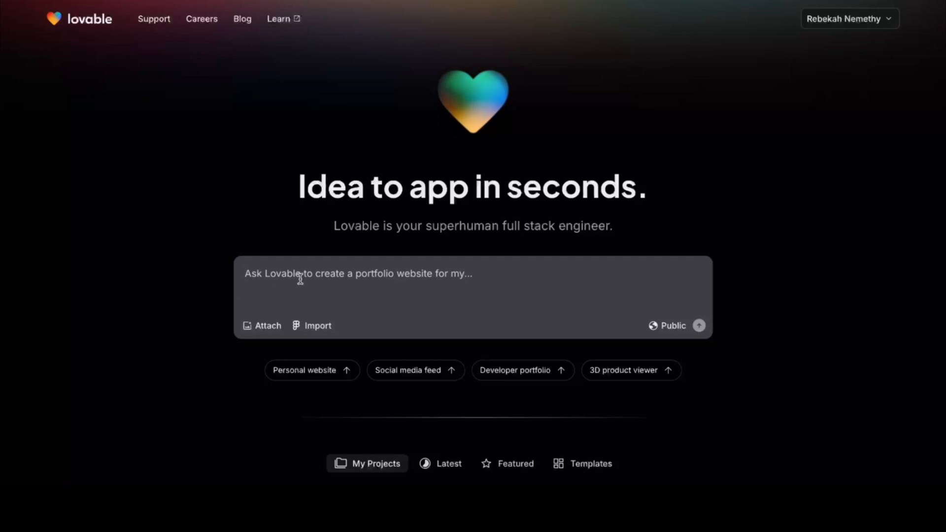
Switch to Lovable, paste the copied prompt into the new project request, and delete the closing commentary after the Goal paragraph.
{"action": "key", "text": "ctrl+v"}
{"action": "key", "text": "shift+Up"}
{"action": "key", "text": "shift+Up"}
{"action": "key", "text": "shift+Up"}
{"action": "key", "text": "shift+Up"}
{"action": "key", "text": "shift+Up"}
{"action": "key", "text": "shift+Up"}
{"action": "key", "text": "BackSpace"}
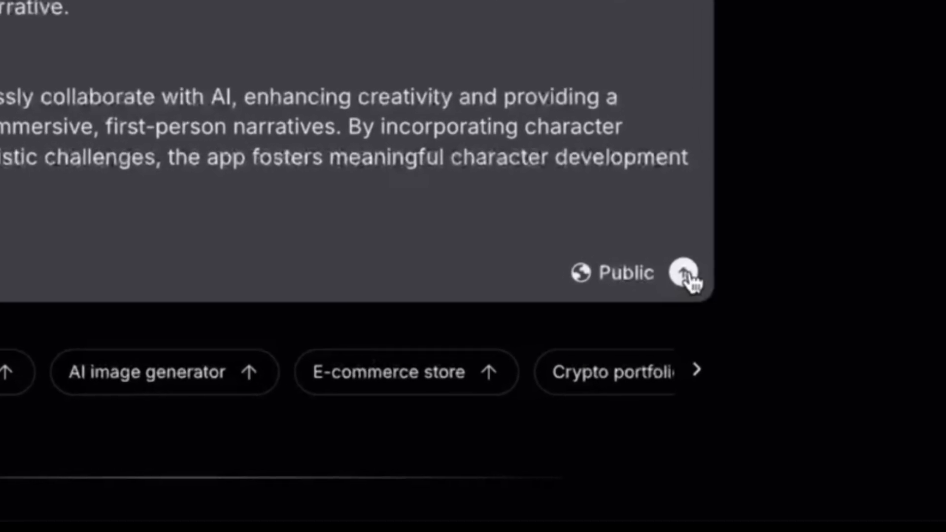
Check the project's visibility options, keep it Public, and submit the prompt to generate the web app.
{"action": "left_click", "coordinate": [630, 276]}
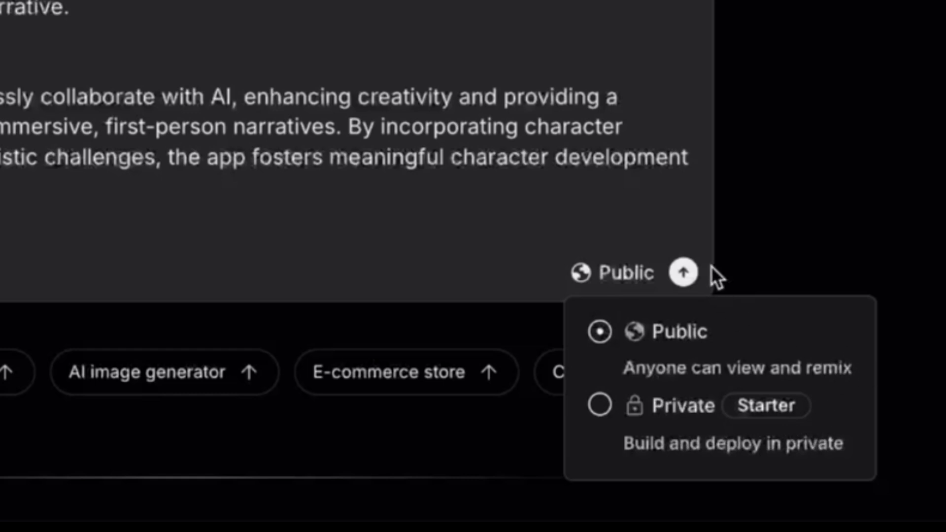
{"action": "left_click", "coordinate": [687, 188]}
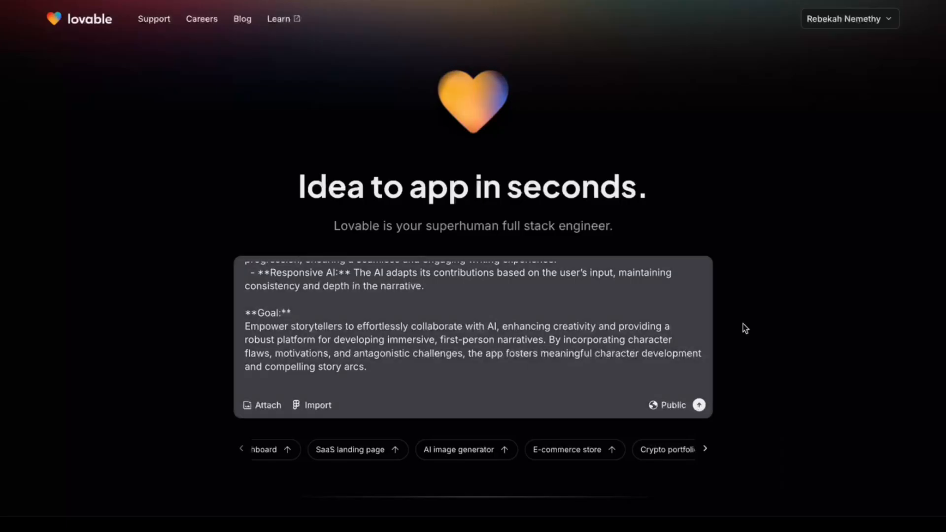
{"action": "key", "text": "Return"}
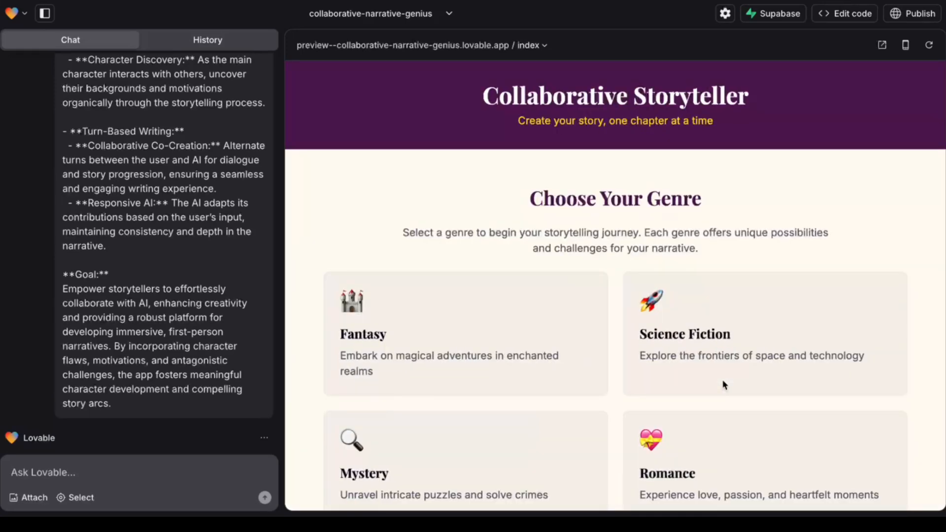
Choose the Fantasy genre in the app preview and enter "Aura" as the character name.
{"action": "scroll", "coordinate": [723, 384], "scroll_direction": "down", "scroll_amount": 1}
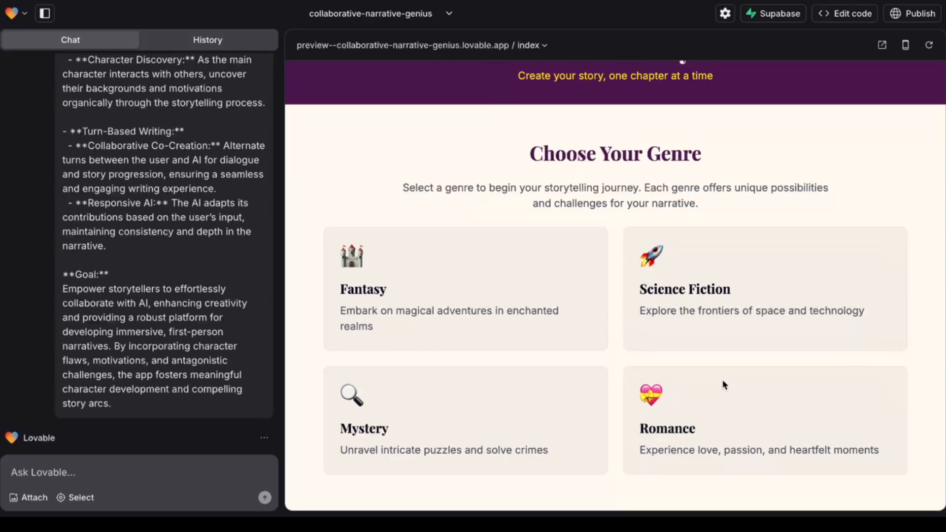
{"action": "left_click", "coordinate": [507, 306]}
{"action": "type", "text": "Aura"}
Set the character's flaw to "fear of rejection" and motivation to "finding her little brother who was kidnapped at a young age".
{"action": "left_click", "coordinate": [489, 308]}
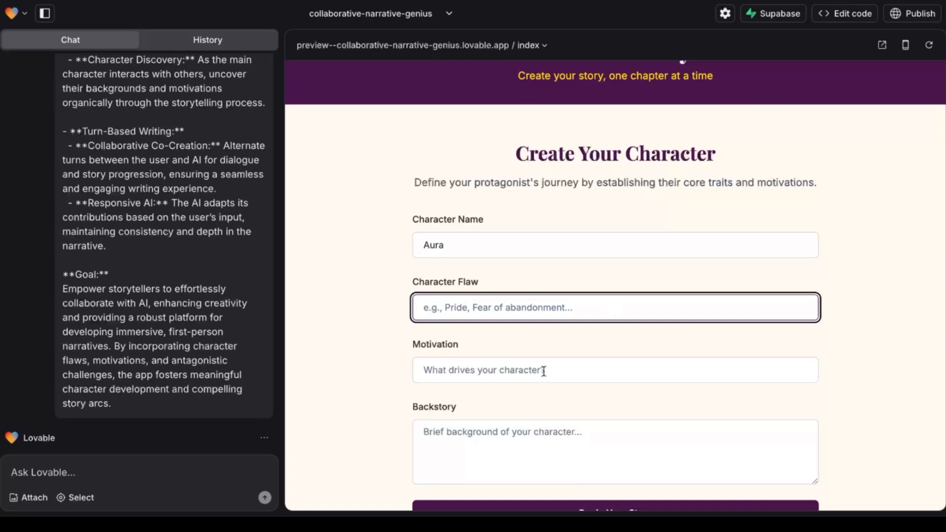
{"action": "left_click", "coordinate": [543, 371]}
{"action": "type", "text": "finding her little brother who was kidnapped at a young age"}
{"action": "key", "text": "shift+Tab"}
{"action": "type", "text": "fear of rejection"}
Begin the backstory with Aura's warrior parents dying in battle and her little brother being kidnapped by those same enemies.
{"action": "scroll", "coordinate": [548, 348], "scroll_direction": "down", "scroll_amount": 1}
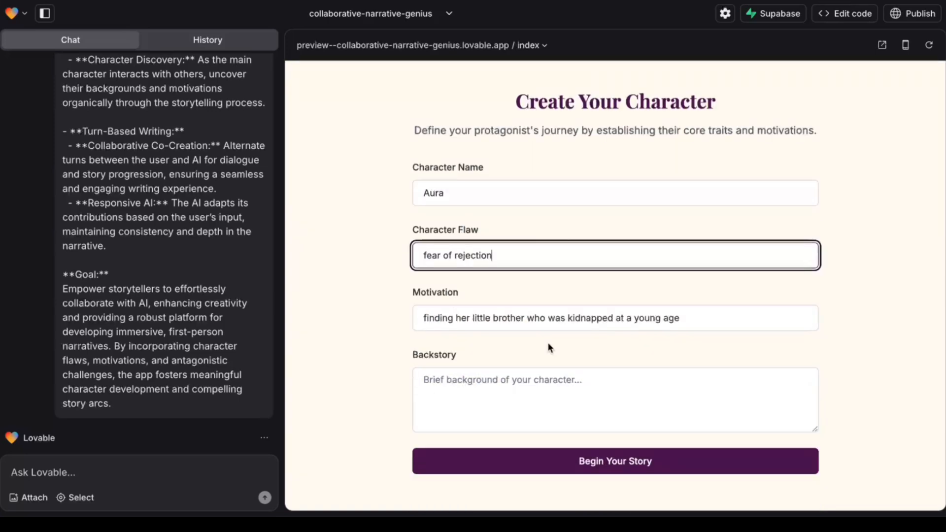
{"action": "left_click", "coordinate": [465, 389]}
{"action": "type", "text": "Both of Aura's parents were warriors who died in battle"}
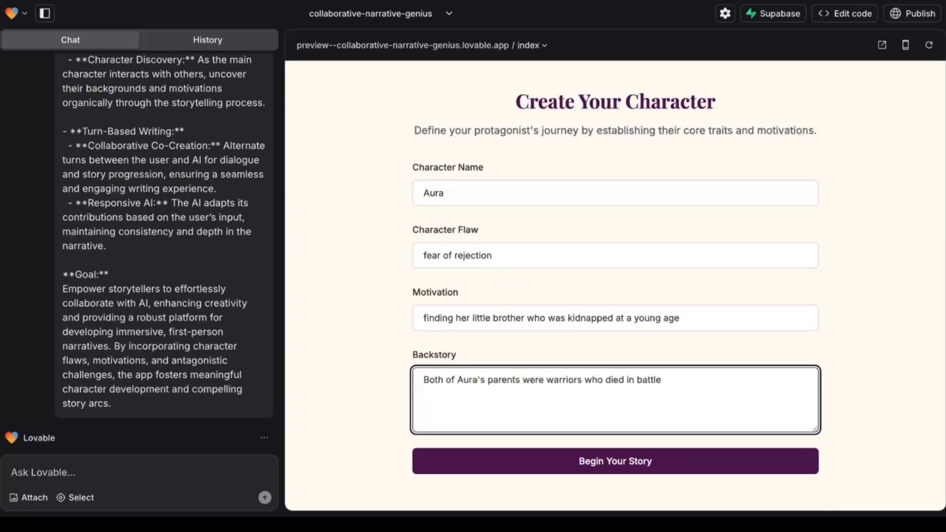
{"action": "key", "text": "ctrl+a"}
{"action": "key", "text": "End"}
{"action": "type", "text": ". Aura's little brother was kidnapped by those same enemies who"}
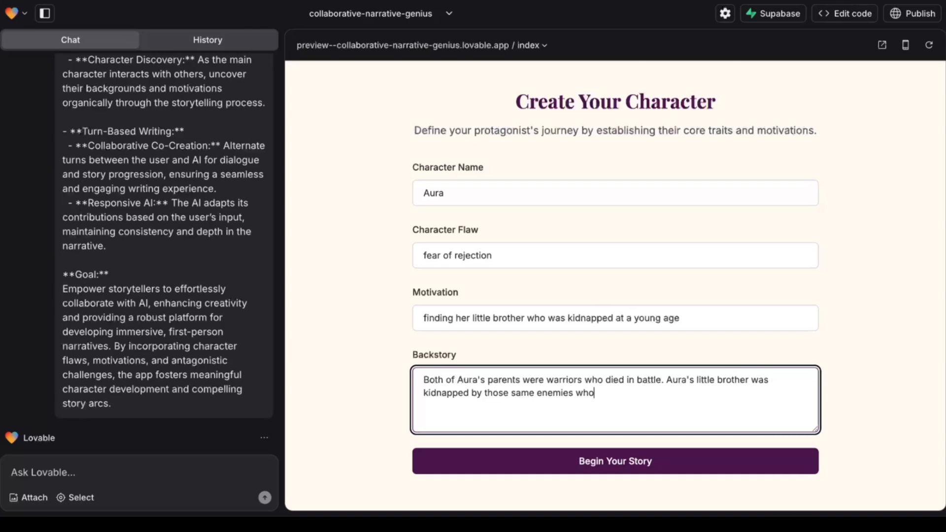
Extend the backstory with the enemies' name "(the Rothies)", their attack on the village "(Elderlund)", and Aura's rejection by her family.
{"action": "left_click", "coordinate": [724, 392]}
{"action": "key", "text": "BackSpace"}
{"action": "key", "text": "BackSpace"}
{"action": "type", "text": "E"}
{"action": "left_click", "coordinate": [766, 393]}
{"action": "key", "text": "BackSpace"}
{"action": "key", "text": "BackSpace"}
{"action": "key", "text": "BackSpace"}
{"action": "type", "text": ")."}
{"action": "left_click", "coordinate": [574, 393]}
{"action": "type", "text": "(the Rothies)"}
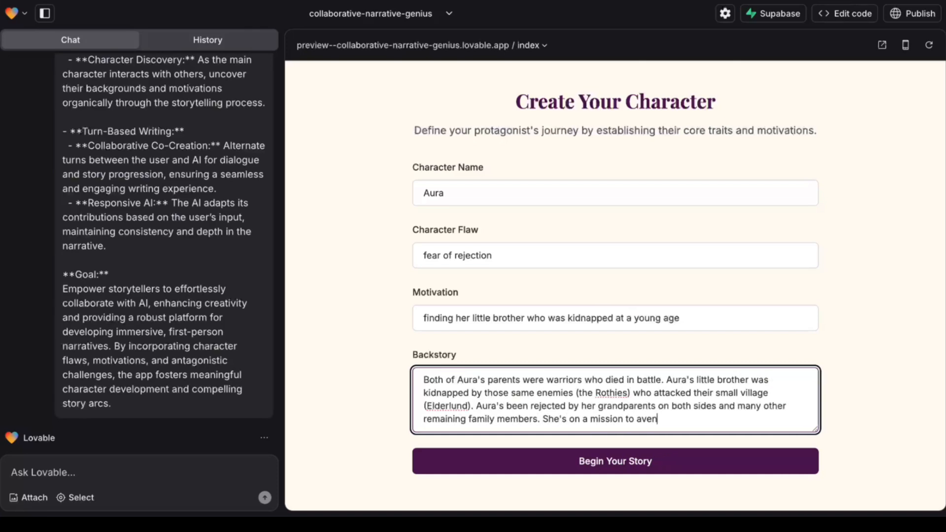
Finish the backstory with Aura's mission to avenge her parents and bring home her happily adapted brother, and begin the story.
{"action": "type", "text": "ger her parents death and bring her brother home (little does she know that he's adapted well to his new home and is happy there, he doesn'"}
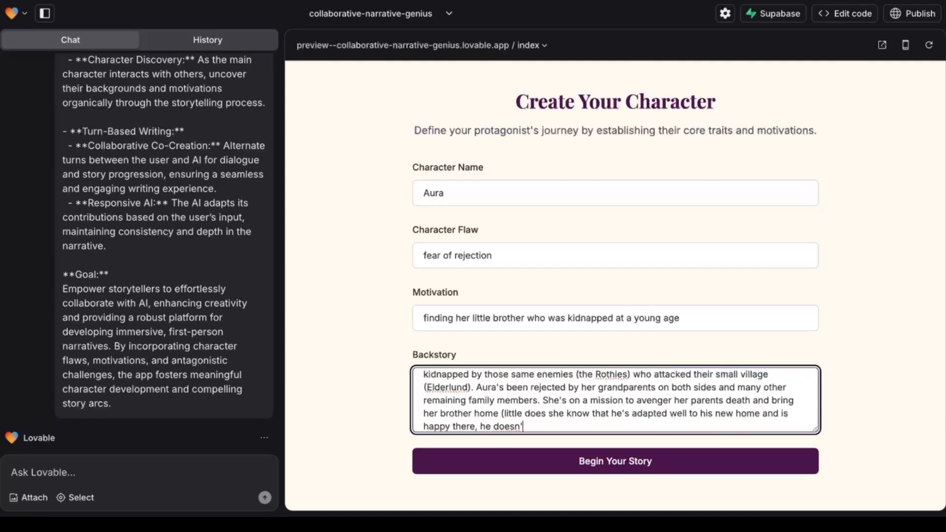
{"action": "type", "text": "rom another town)"}
{"action": "left_click", "coordinate": [503, 460]}
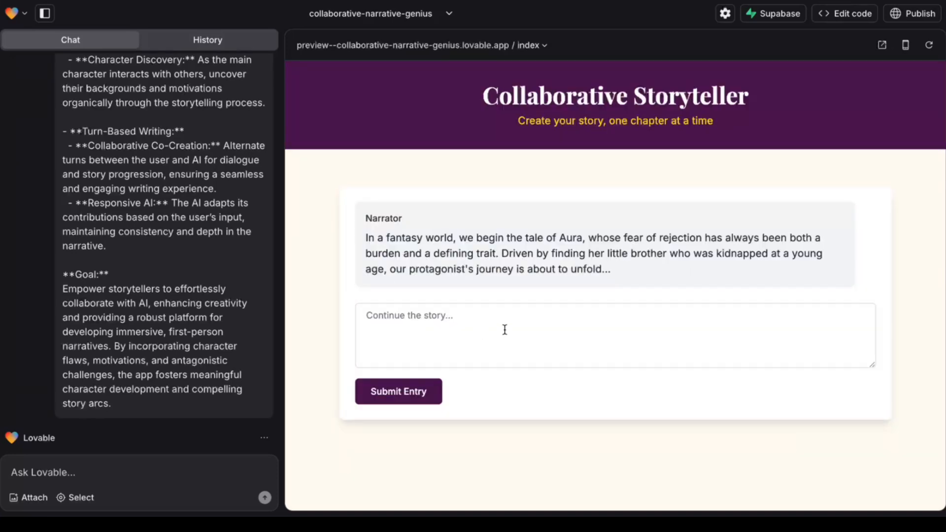
Submit a story entry about Aura leaving Elderlund for the first time at 16 on a frigid, snowy day, and read the narrator's reply.
{"action": "left_click", "coordinate": [506, 329]}
{"action": "type", "text": "It was a frigid"}
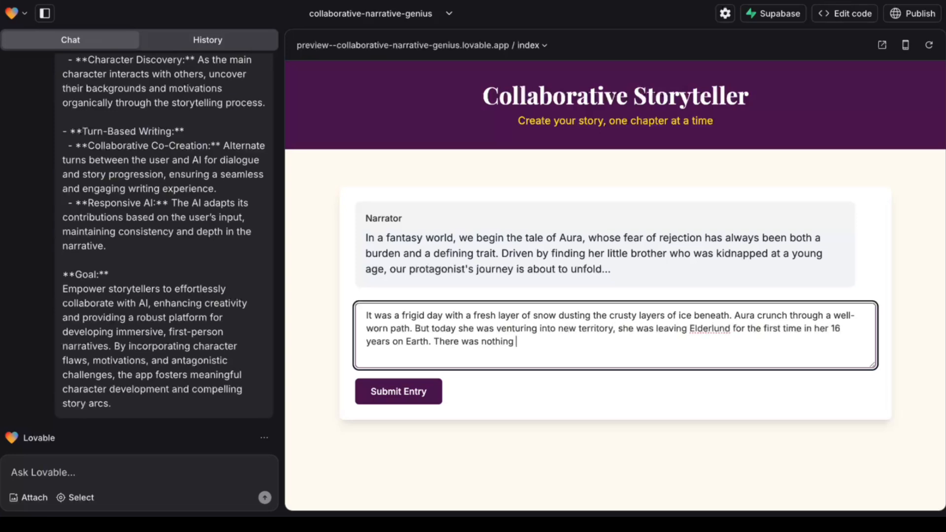
{"action": "type", "text": "left for her there anymore."}
{"action": "left_click", "coordinate": [408, 389]}
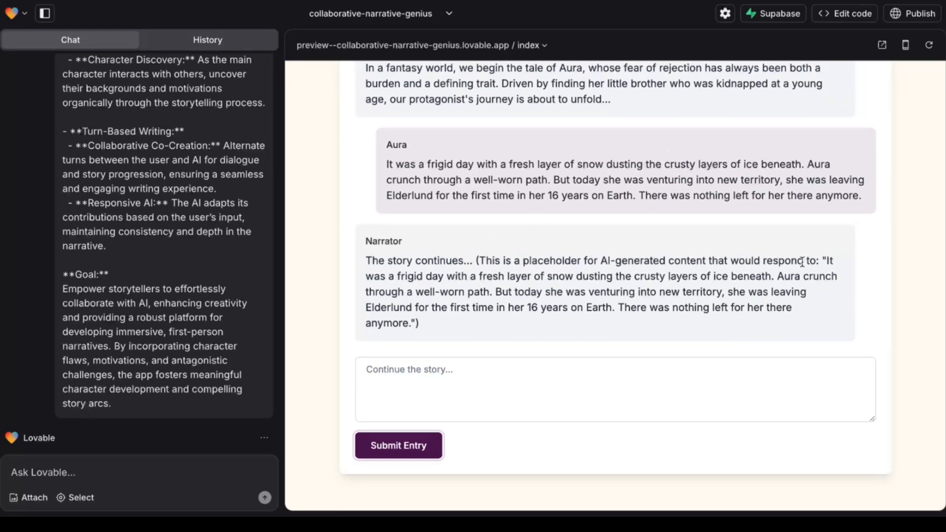
{"action": "scroll", "coordinate": [800, 259], "scroll_direction": "up", "scroll_amount": 1}
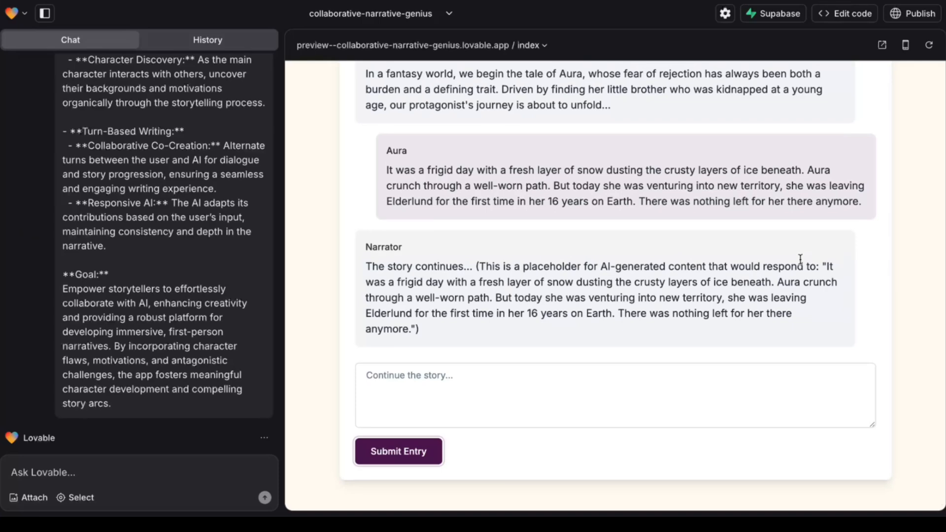
{"action": "scroll", "coordinate": [800, 259], "scroll_direction": "up", "scroll_amount": 5}
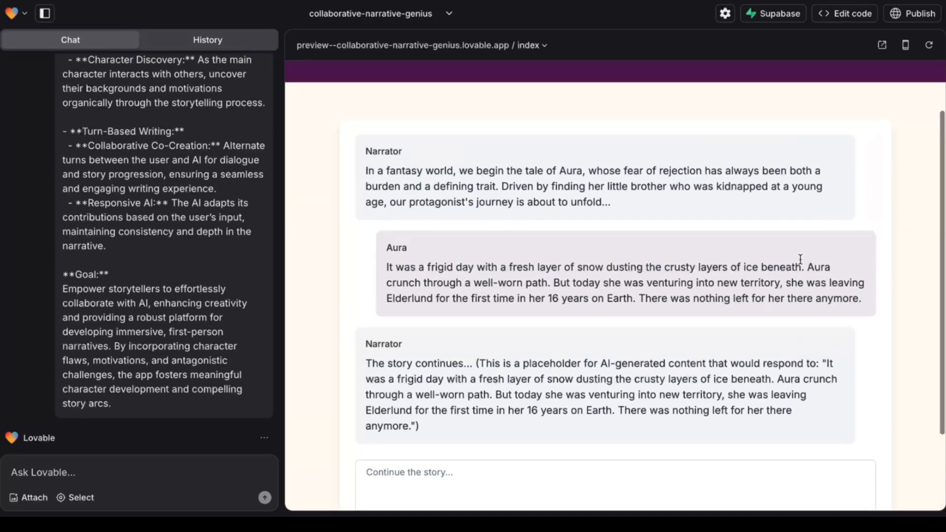
{"action": "scroll", "coordinate": [801, 259], "scroll_direction": "down", "scroll_amount": 5}
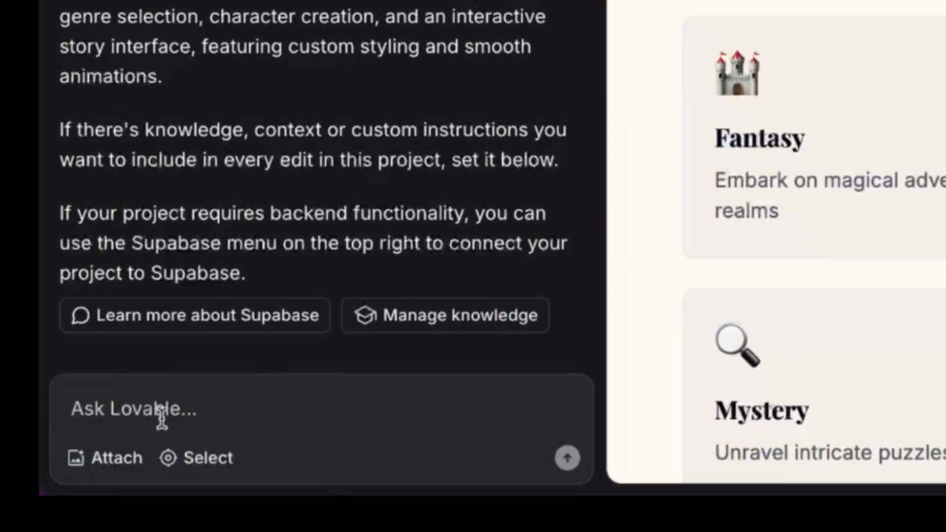
Look at the Lovable chat's file attachment and element selection options without attaching a file.
{"action": "left_click", "coordinate": [305, 425]}
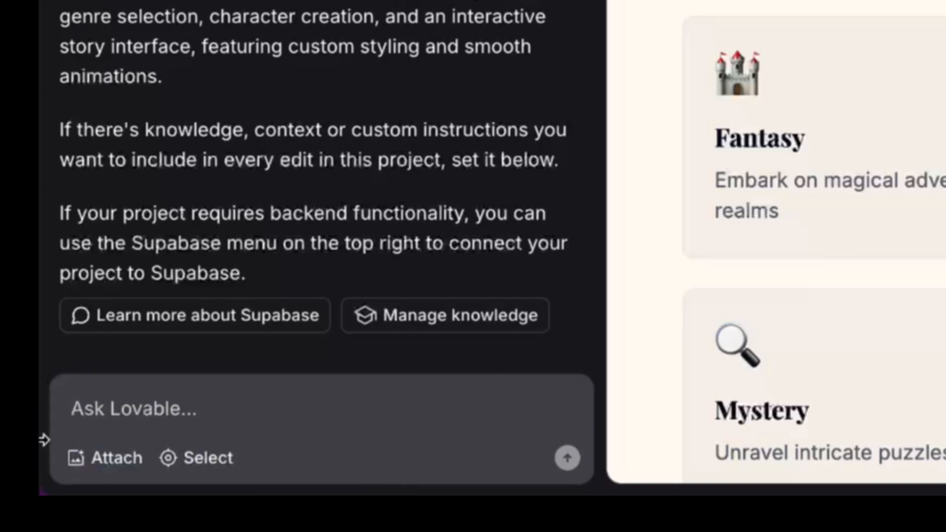
{"action": "left_click", "coordinate": [85, 461]}
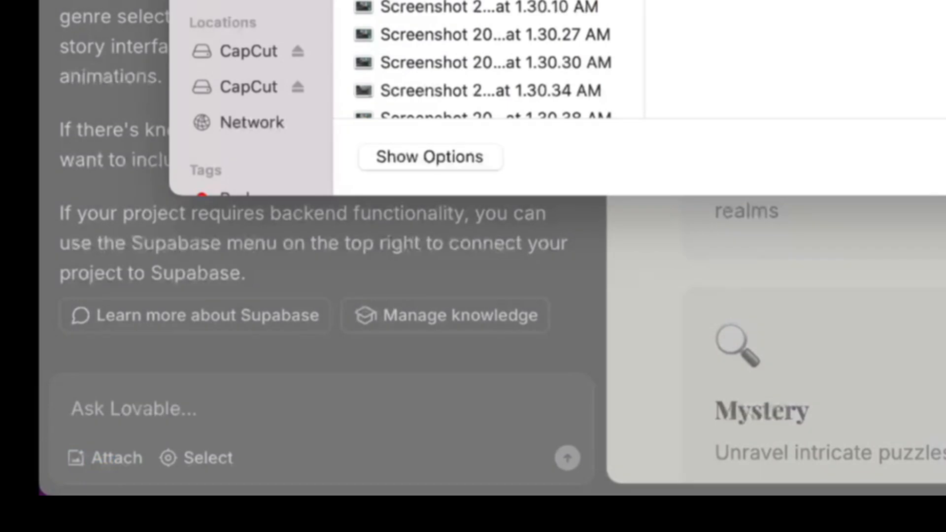
{"action": "key", "text": "Escape"}
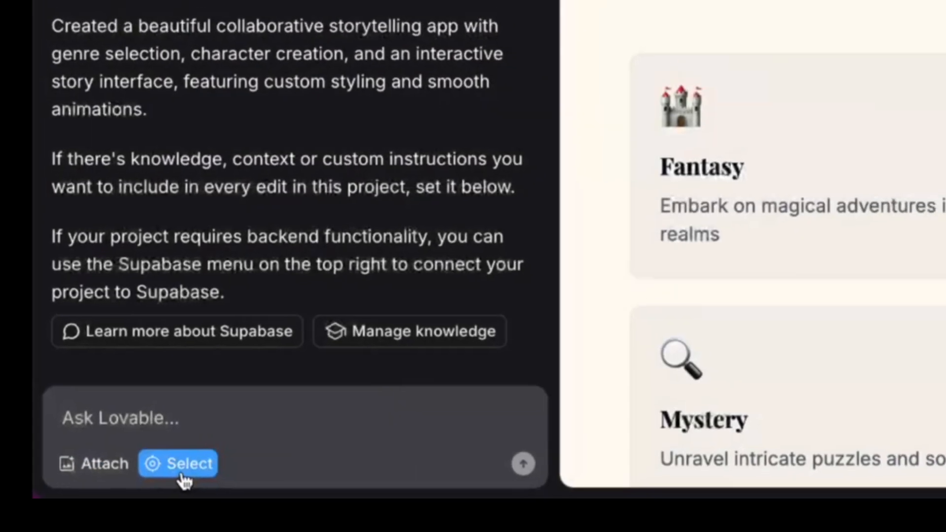
{"action": "left_click", "coordinate": [182, 474]}
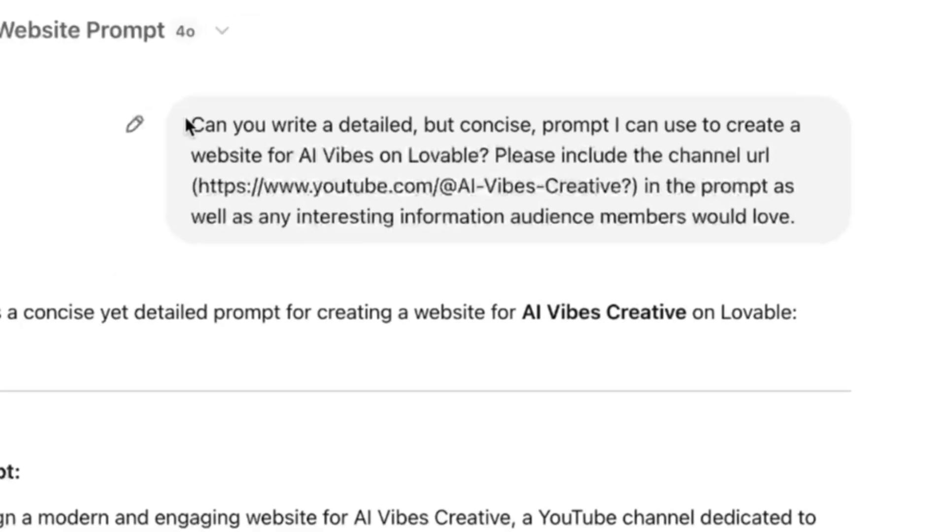
Switch to ChatGPT and review the AI Vibes website request and the full Lovable prompt generated for it.
{"action": "left_click_drag", "start_coordinate": [252, 104], "coordinate": [770, 141]}
{"action": "left_click_drag", "start_coordinate": [806, 180], "coordinate": [841, 241]}
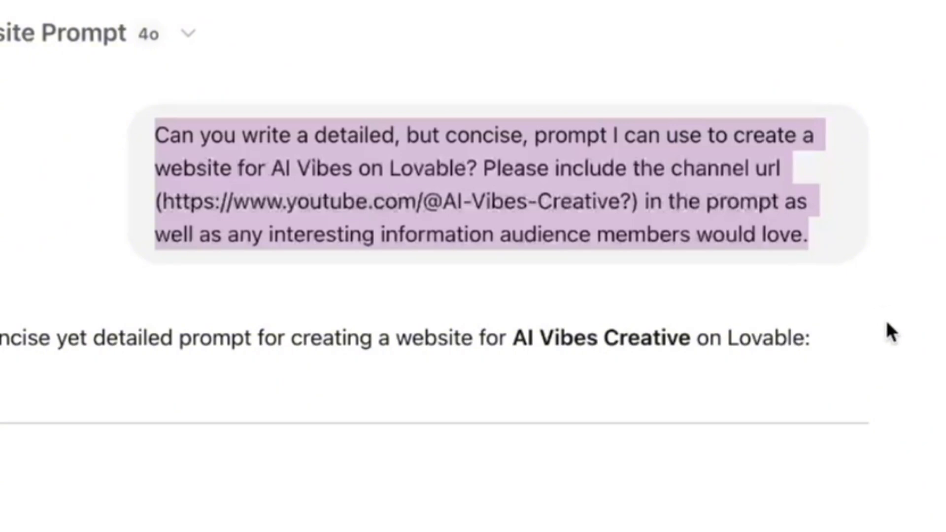
{"action": "scroll", "coordinate": [610, 308], "scroll_direction": "down", "scroll_amount": 4}
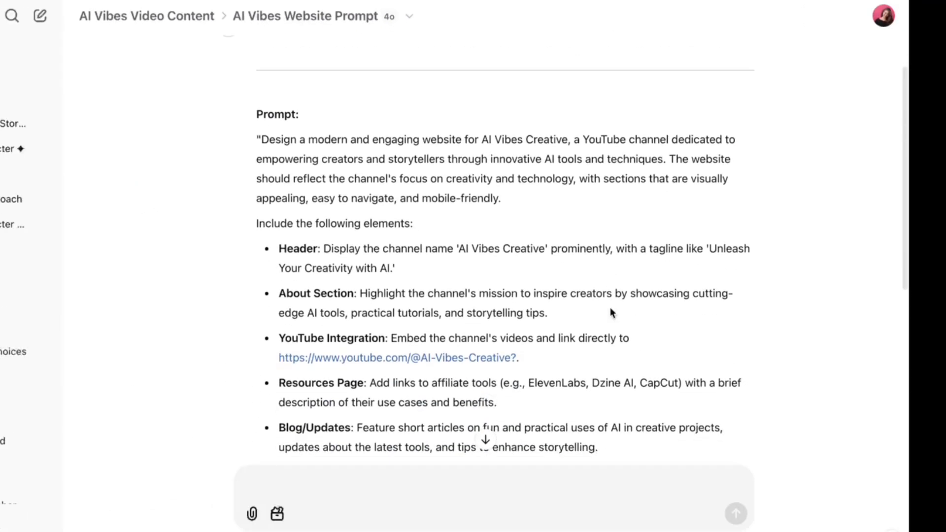
{"action": "scroll", "coordinate": [609, 307], "scroll_direction": "down", "scroll_amount": 7}
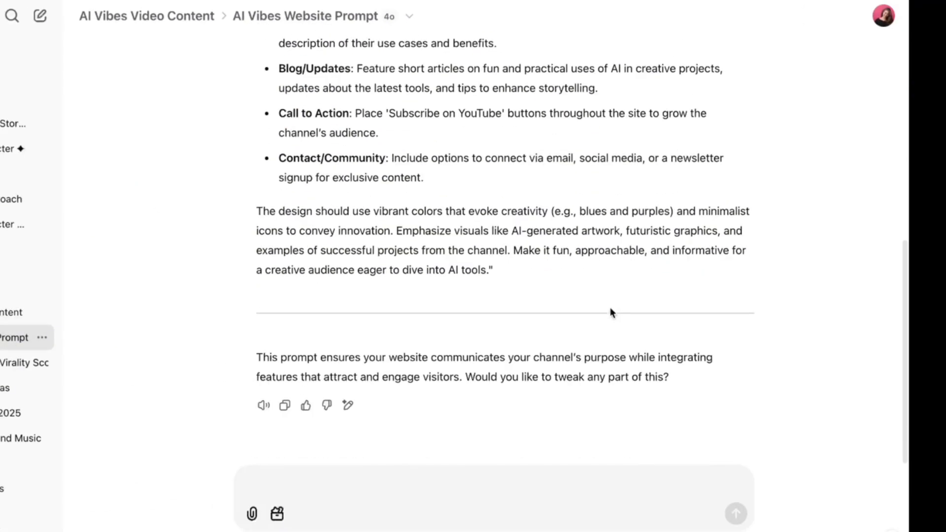
Copy the AI Vibes website prompt from ChatGPT into Lovable, remove its closing remark, and submit it to build the site.
{"action": "left_click", "coordinate": [285, 406]}
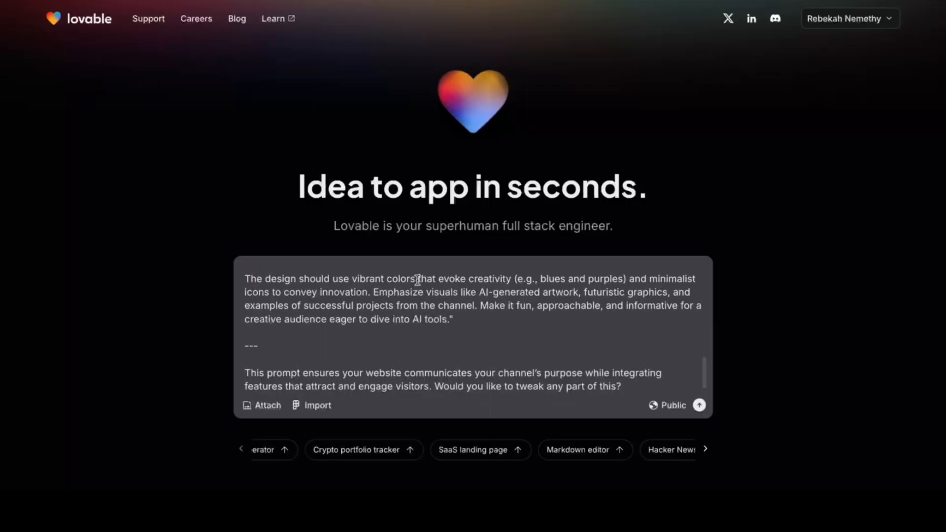
{"action": "scroll", "coordinate": [422, 295], "scroll_direction": "up", "scroll_amount": 10}
{"action": "scroll", "coordinate": [409, 339], "scroll_direction": "down", "scroll_amount": 5}
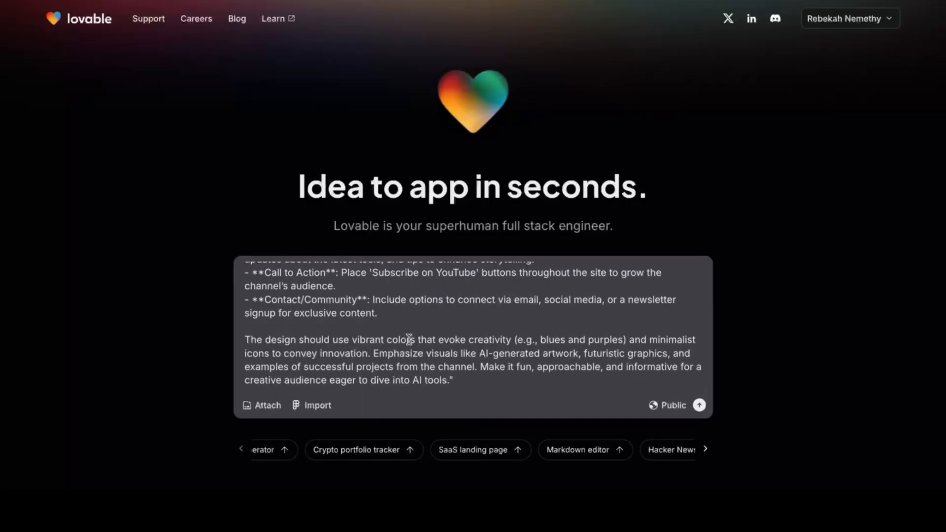
{"action": "left_click", "coordinate": [699, 405]}
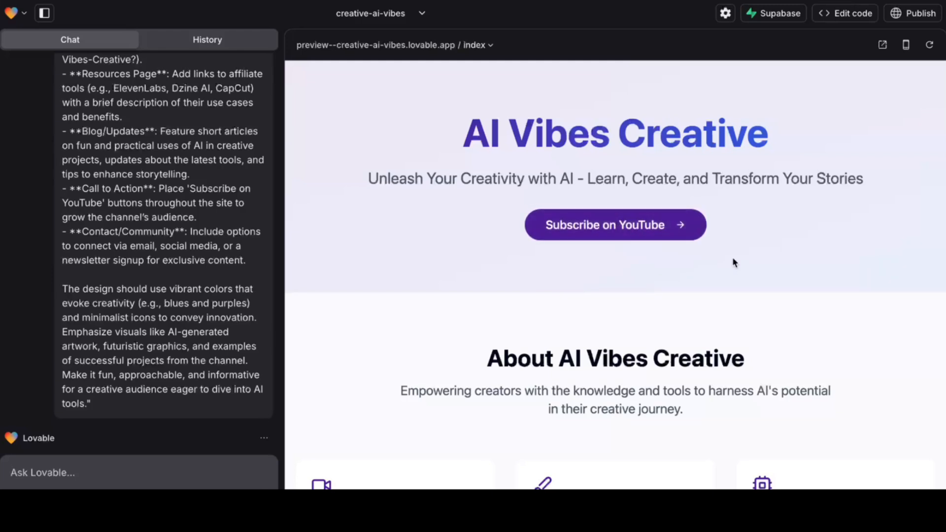
Examine the generated AI Vibes Creative site from its hero through the About, Recommended Tools and Stay Updated sections.
{"action": "scroll", "coordinate": [757, 279], "scroll_direction": "down", "scroll_amount": 1}
{"action": "scroll", "coordinate": [757, 277], "scroll_direction": "down", "scroll_amount": 3}
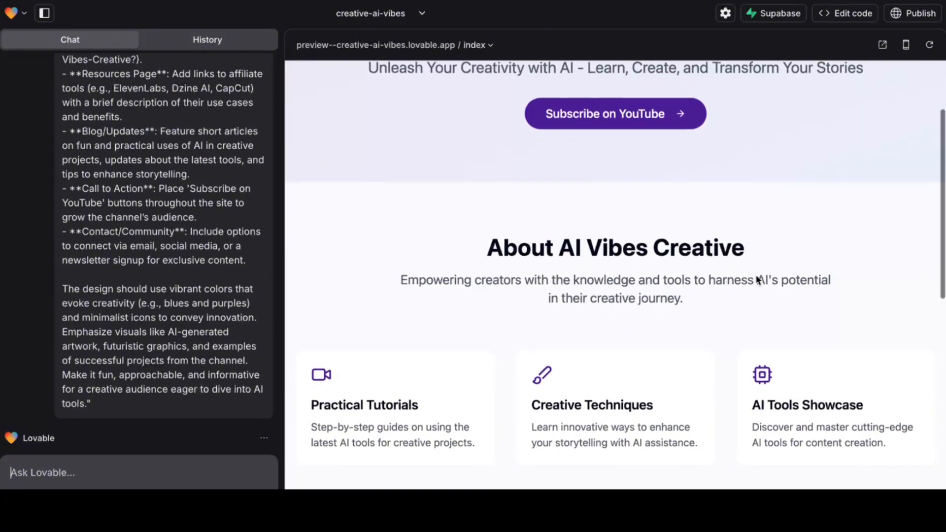
{"action": "scroll", "coordinate": [757, 279], "scroll_direction": "down", "scroll_amount": 1}
{"action": "scroll", "coordinate": [756, 280], "scroll_direction": "down", "scroll_amount": 5}
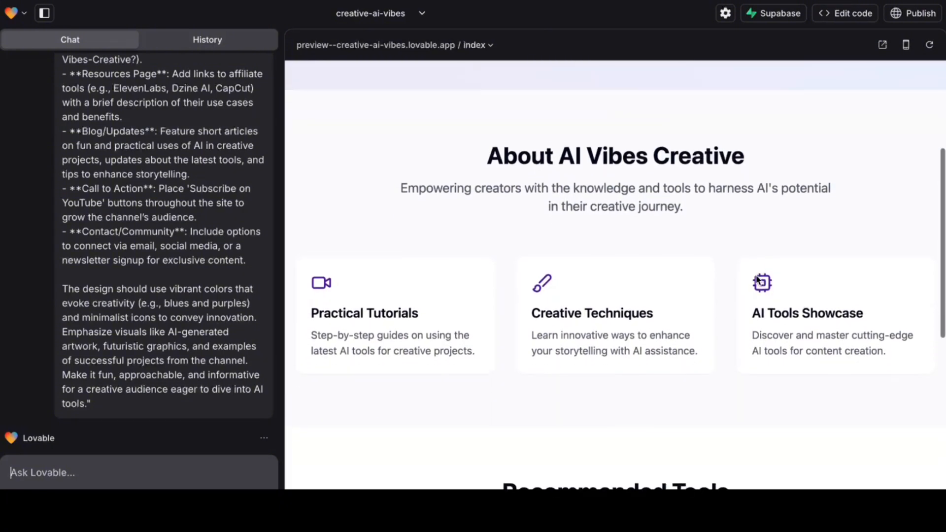
{"action": "scroll", "coordinate": [757, 279], "scroll_direction": "down", "scroll_amount": 5}
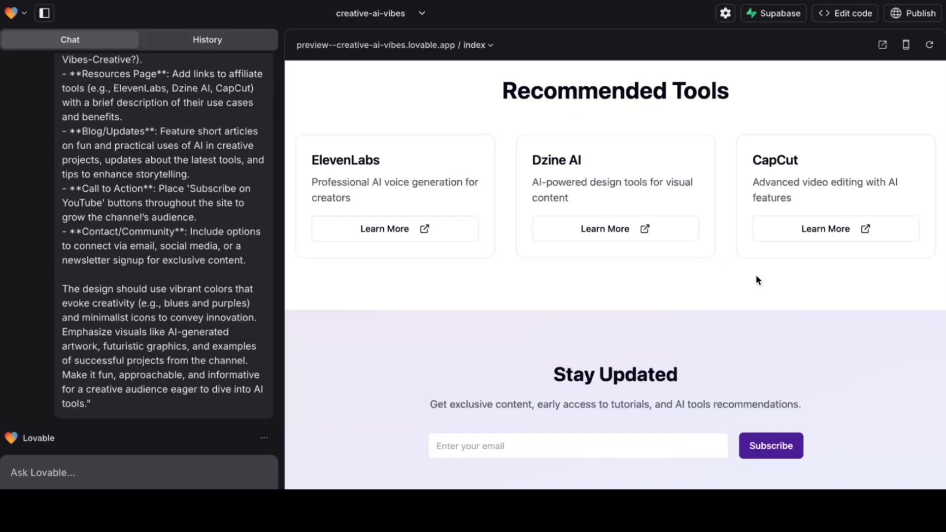
{"action": "scroll", "coordinate": [757, 280], "scroll_direction": "up", "scroll_amount": 10}
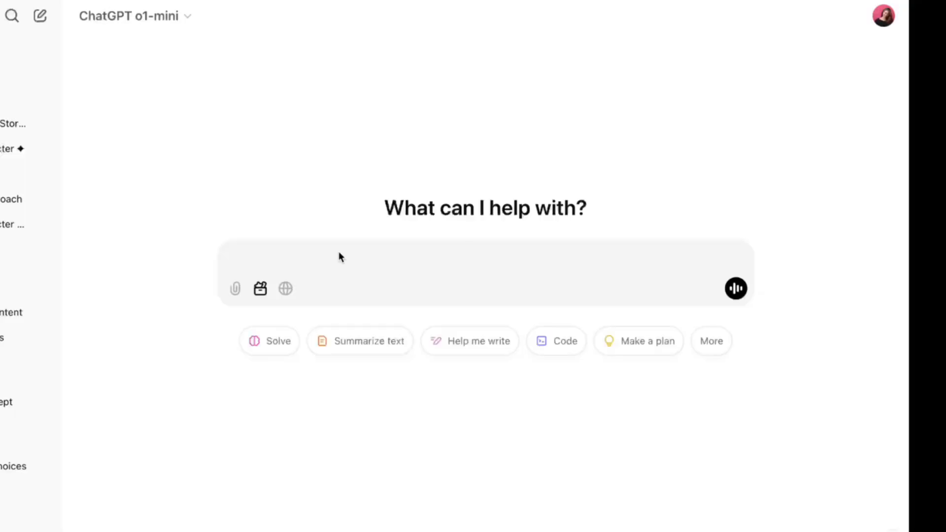
{"action": "type", "text": "Please help me create a prompt for a landing page for my book. "}
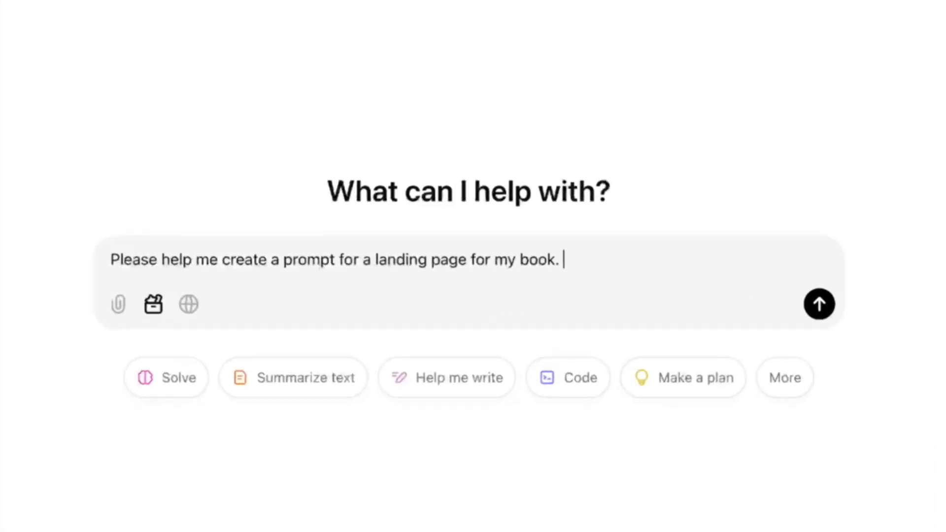
{"action": "type", "text": "Here's the link to the description on Amazon: https://www.amazon.com/dp/B0CPWCW7W2. The landing page should"}
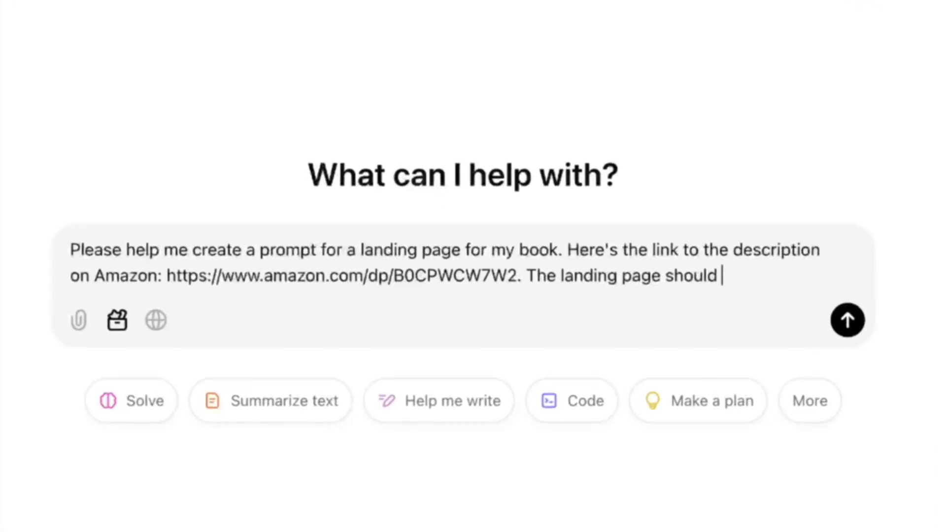
{"action": "type", "text": " include a link to purchase the book on Amazon."}
{"action": "type", "text": " I'll use this prompt to create on Lovable."}
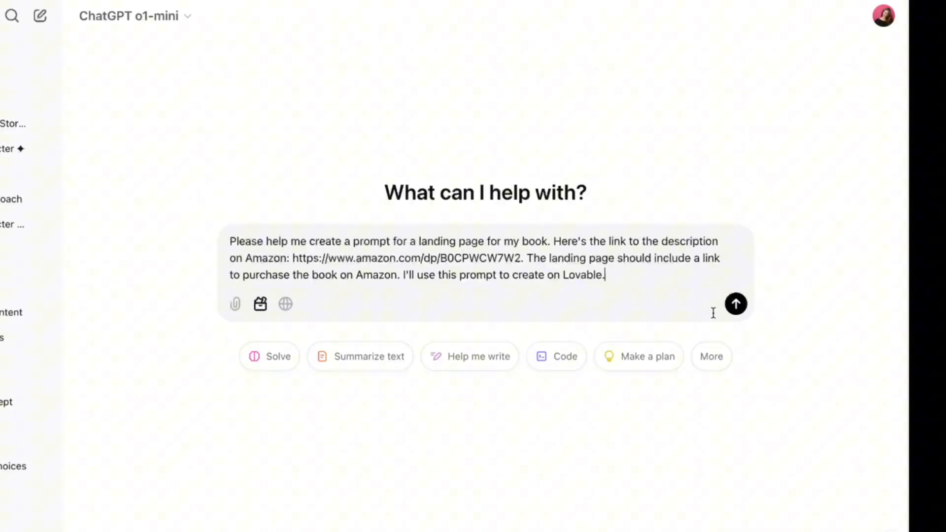
{"action": "left_click", "coordinate": [736, 303]}
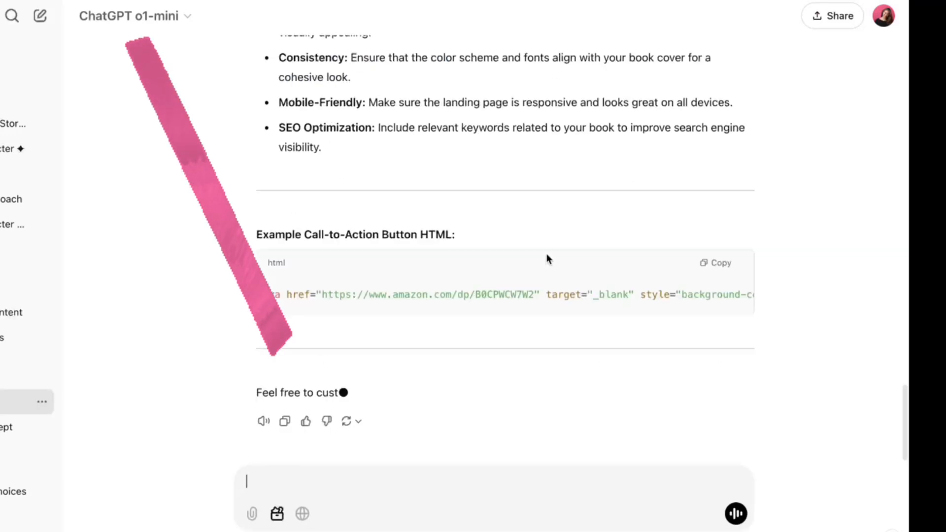
Read through the generated landing page prompt, checking its sections for placeholders that lack the book's specific details.
{"action": "scroll", "coordinate": [549, 259], "scroll_direction": "up", "scroll_amount": 2}
{"action": "scroll", "coordinate": [547, 258], "scroll_direction": "up", "scroll_amount": 20}
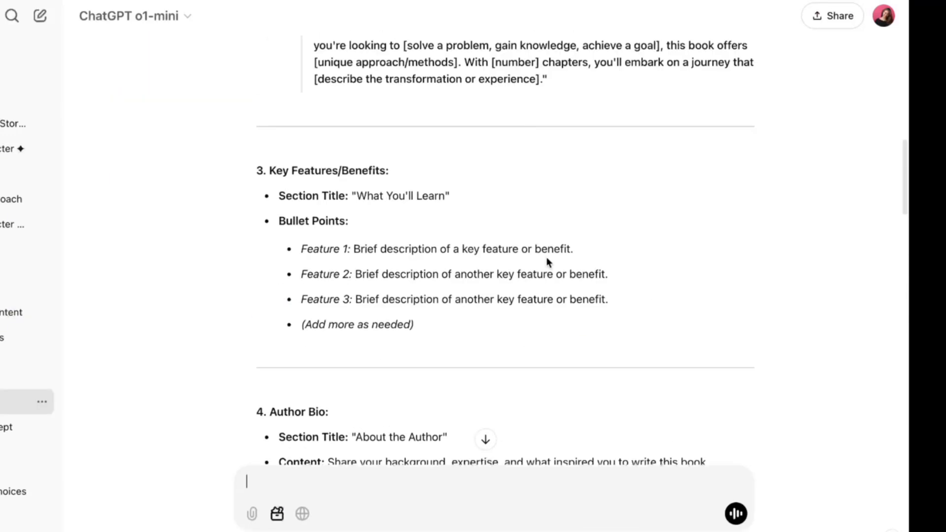
{"action": "scroll", "coordinate": [545, 261], "scroll_direction": "down", "scroll_amount": 3}
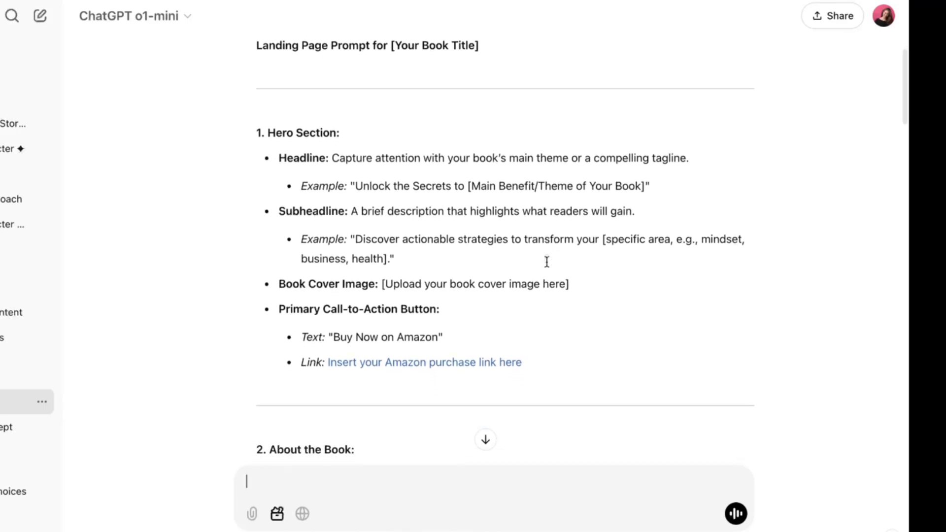
{"action": "scroll", "coordinate": [546, 261], "scroll_direction": "down", "scroll_amount": 20}
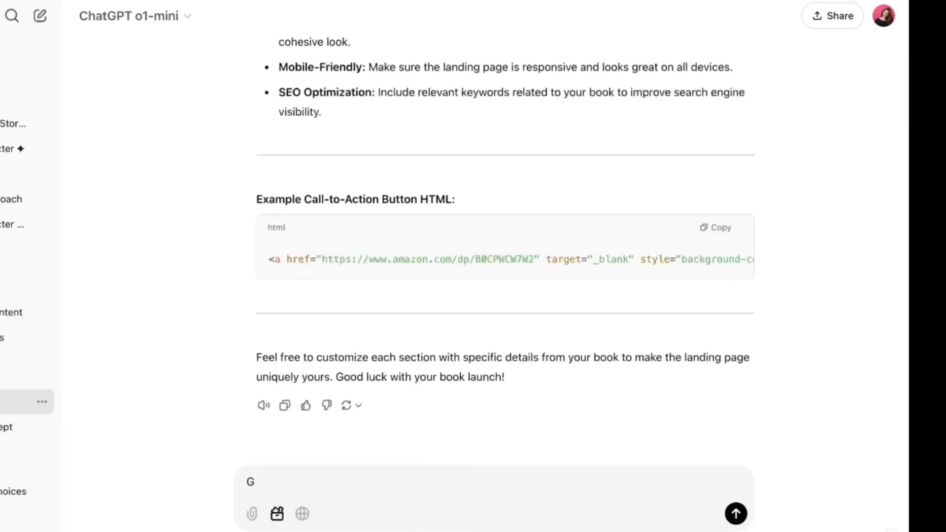
Change the model to GPT-4o and, with web search on, request an outline filled with specific book information from the provided link.
{"action": "scroll", "coordinate": [318, 320], "scroll_direction": "up", "scroll_amount": 20}
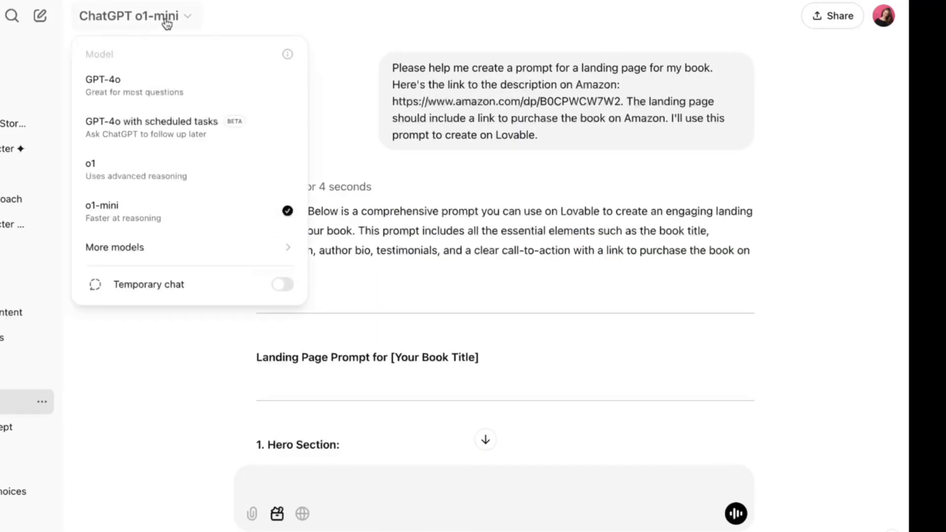
{"action": "left_click", "coordinate": [126, 79]}
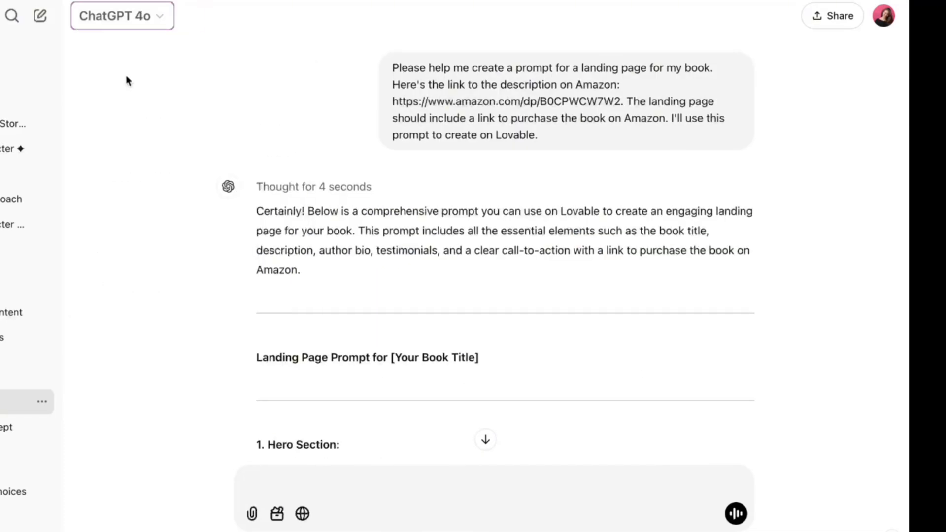
{"action": "type", "text": "Using the outline you created"}
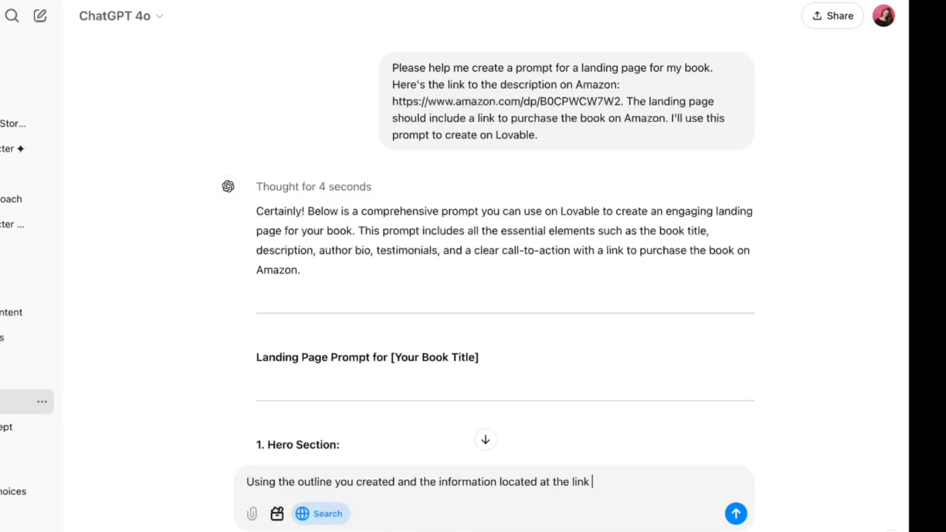
{"action": "type", "text": " an"}
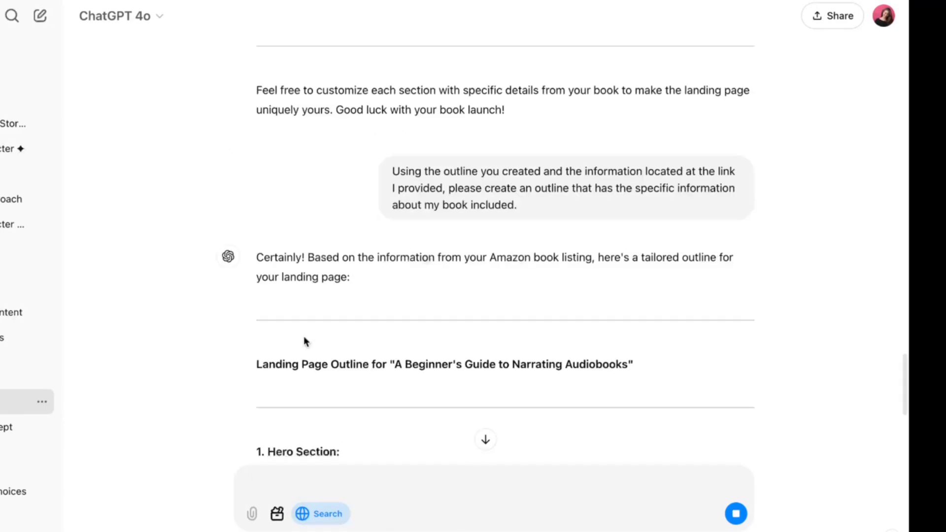
Review the tailored outline, then submit a Lovable request to create a landing page for the book with that outline pasted in.
{"action": "scroll", "coordinate": [303, 336], "scroll_direction": "down", "scroll_amount": 10}
{"action": "scroll", "coordinate": [219, 335], "scroll_direction": "down", "scroll_amount": 8}
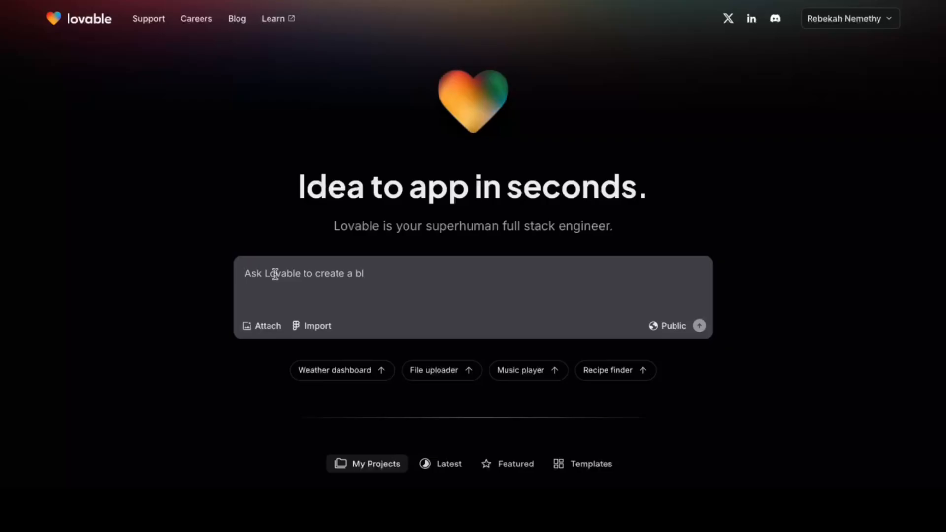
{"action": "type", "text": "Please create a landing b"}
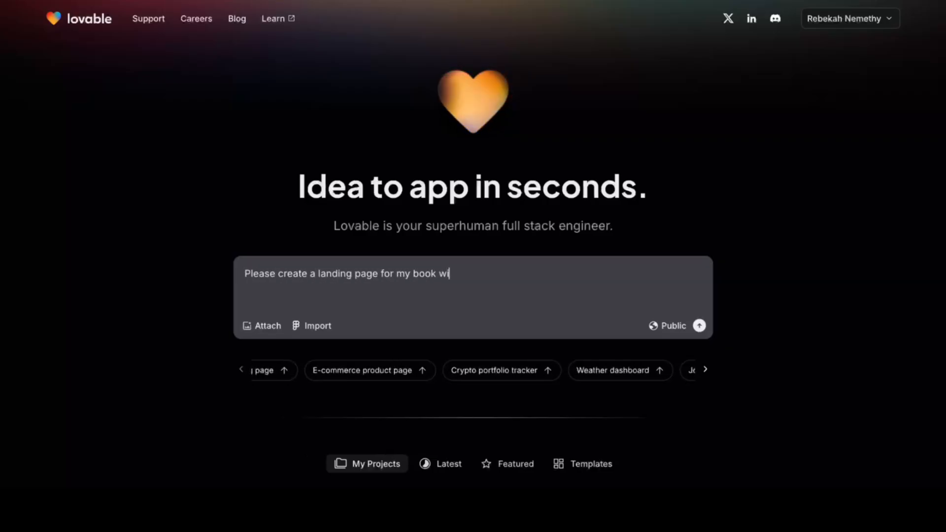
{"action": "key", "text": "ctrl+v"}
{"action": "scroll", "coordinate": [566, 300], "scroll_direction": "up", "scroll_amount": 10}
{"action": "left_click_drag", "start_coordinate": [256, 340], "coordinate": [243, 300]}
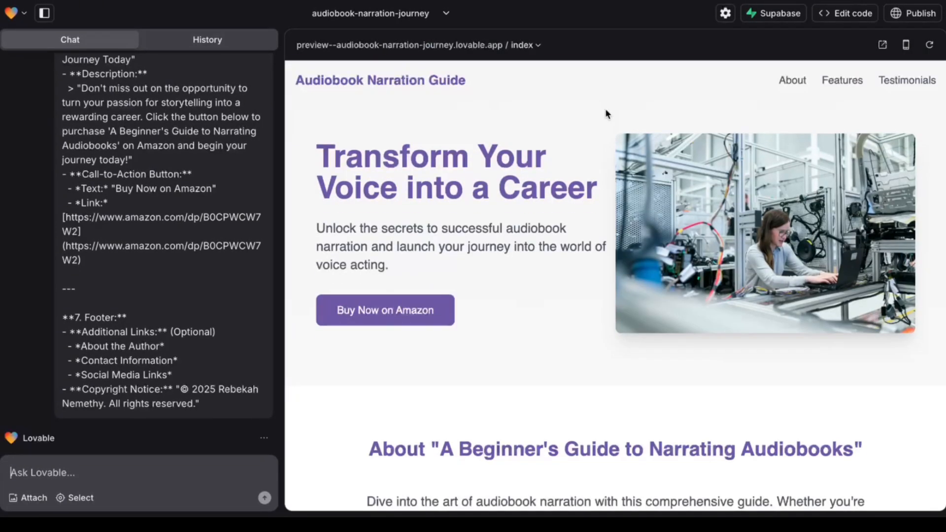
Examine the generated Audiobook Narration Guide page and try its Testimonials and About navigation links.
{"action": "scroll", "coordinate": [606, 112], "scroll_direction": "down", "scroll_amount": 15}
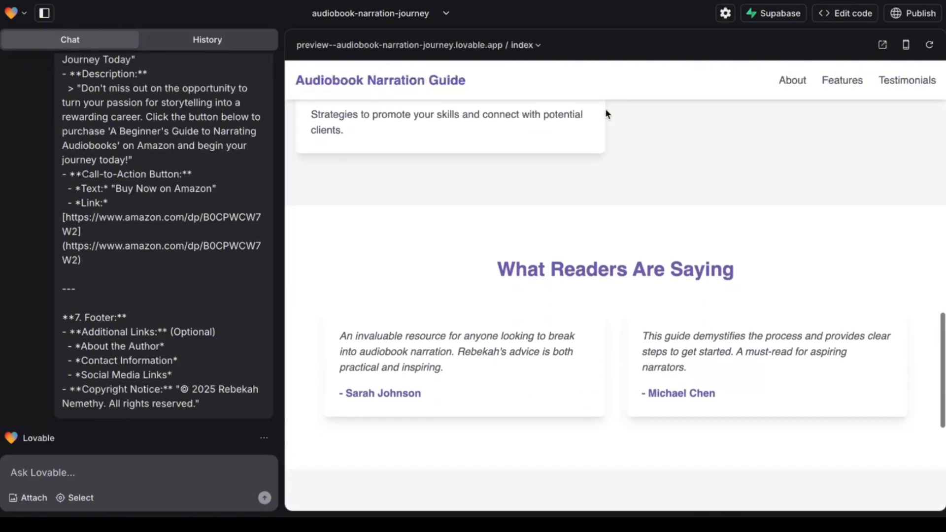
{"action": "scroll", "coordinate": [605, 110], "scroll_direction": "down", "scroll_amount": 5}
{"action": "scroll", "coordinate": [605, 110], "scroll_direction": "up", "scroll_amount": 20}
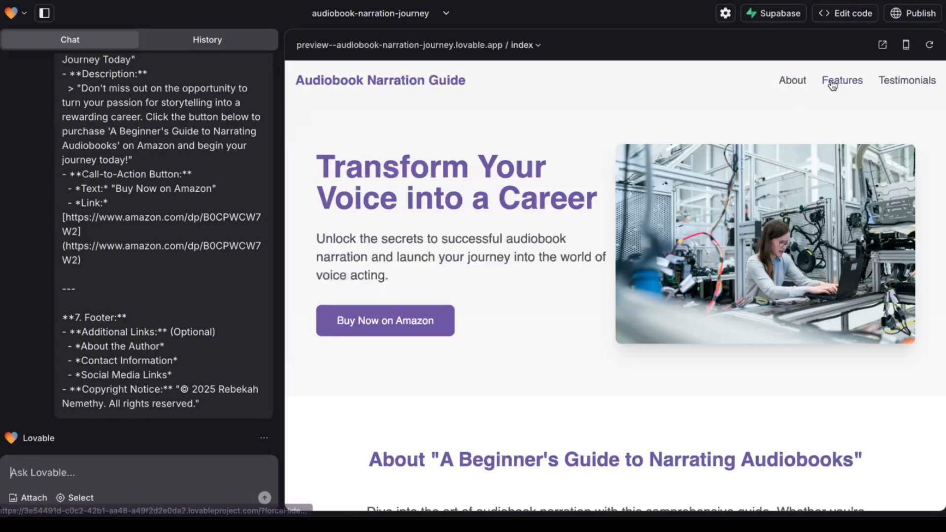
{"action": "left_click", "coordinate": [901, 80]}
{"action": "left_click", "coordinate": [788, 81]}
{"action": "scroll", "coordinate": [709, 215], "scroll_direction": "up", "scroll_amount": 5}
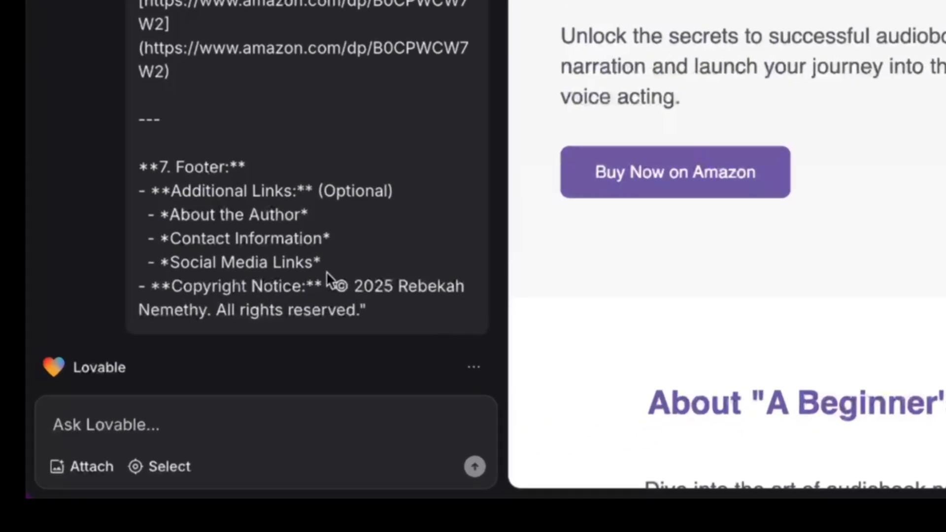
Select the hero image in the preview and write the request "Please edit this image to show the cover of my book, attached below.".
{"action": "left_click", "coordinate": [91, 498]}
{"action": "left_click", "coordinate": [197, 452]}
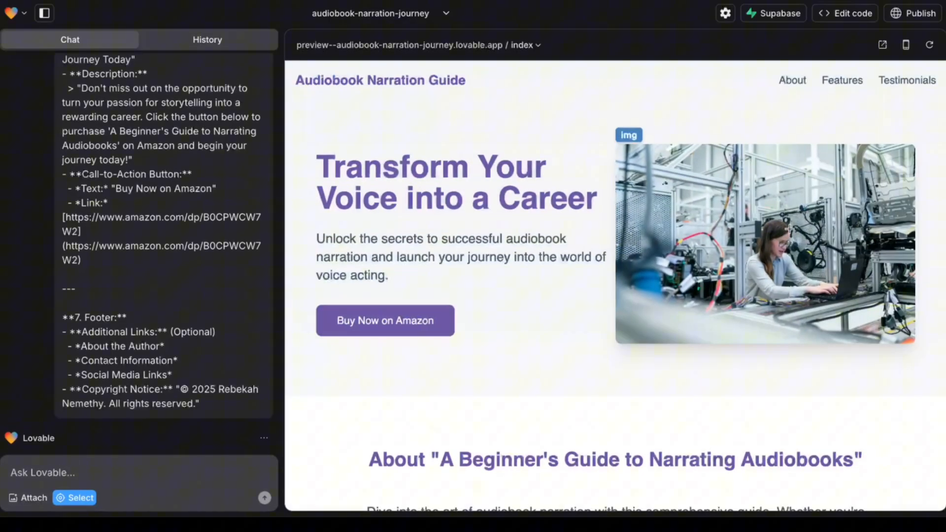
{"action": "left_click", "coordinate": [788, 229]}
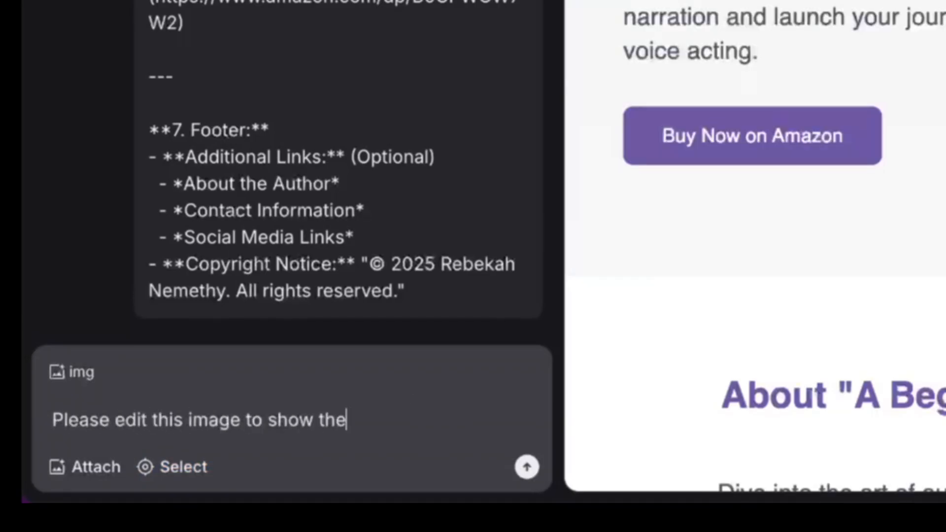
{"action": "type", "text": "attached below."}
Attach the book cover image file from the computer and send the image edit request.
{"action": "left_click", "coordinate": [84, 466]}
{"action": "left_click", "coordinate": [109, 175]}
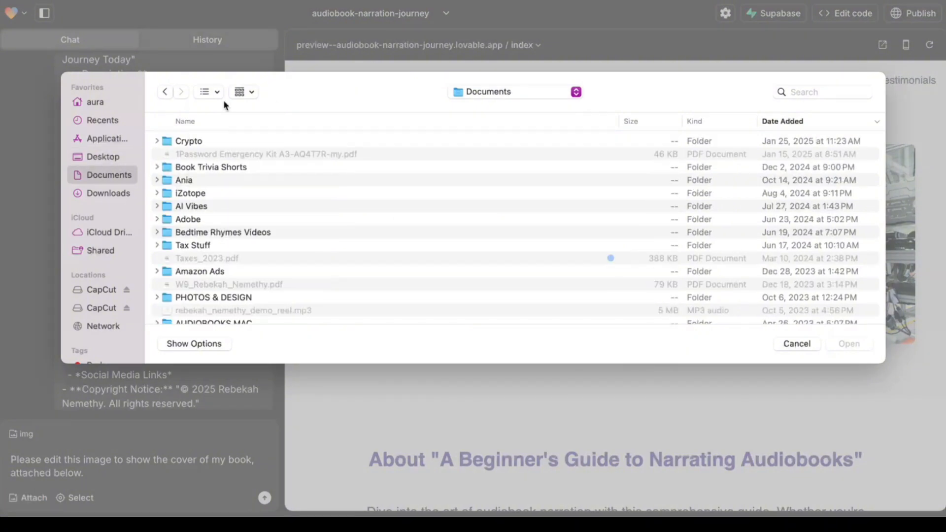
{"action": "left_click", "coordinate": [846, 344]}
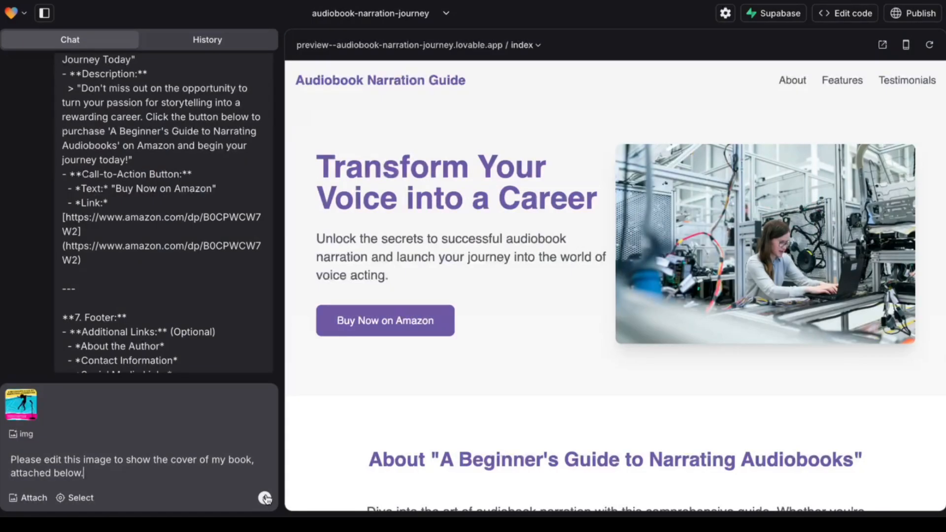
{"action": "key", "text": "Return"}
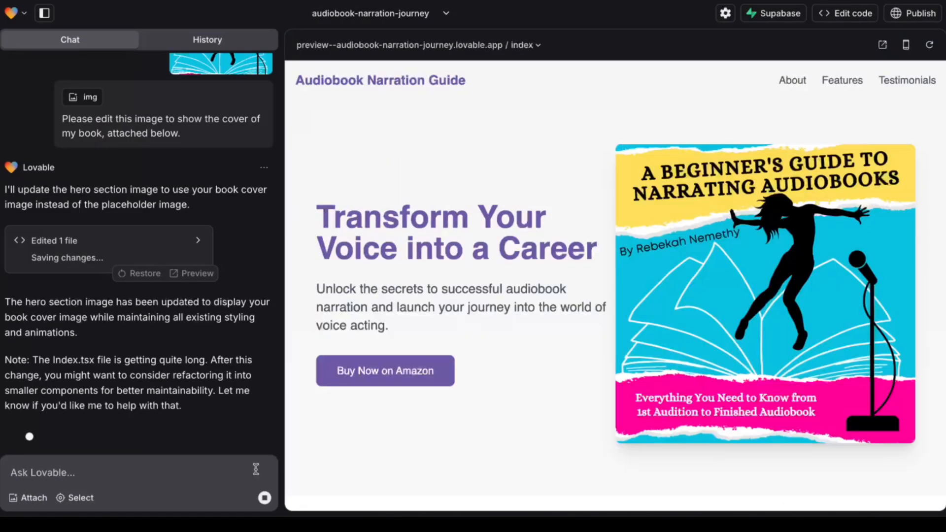